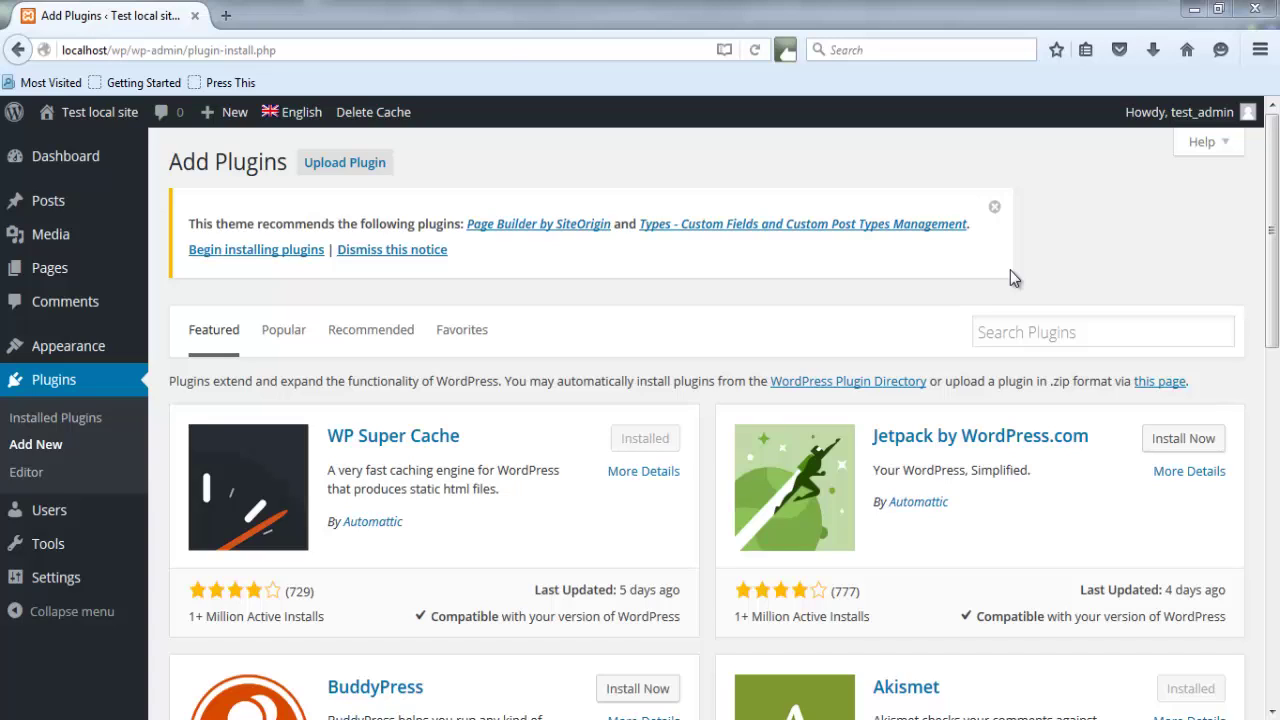
# - Search the plugin directory for "external links" and install and activate the External Links plugin
pyautogui.click(1050, 330)
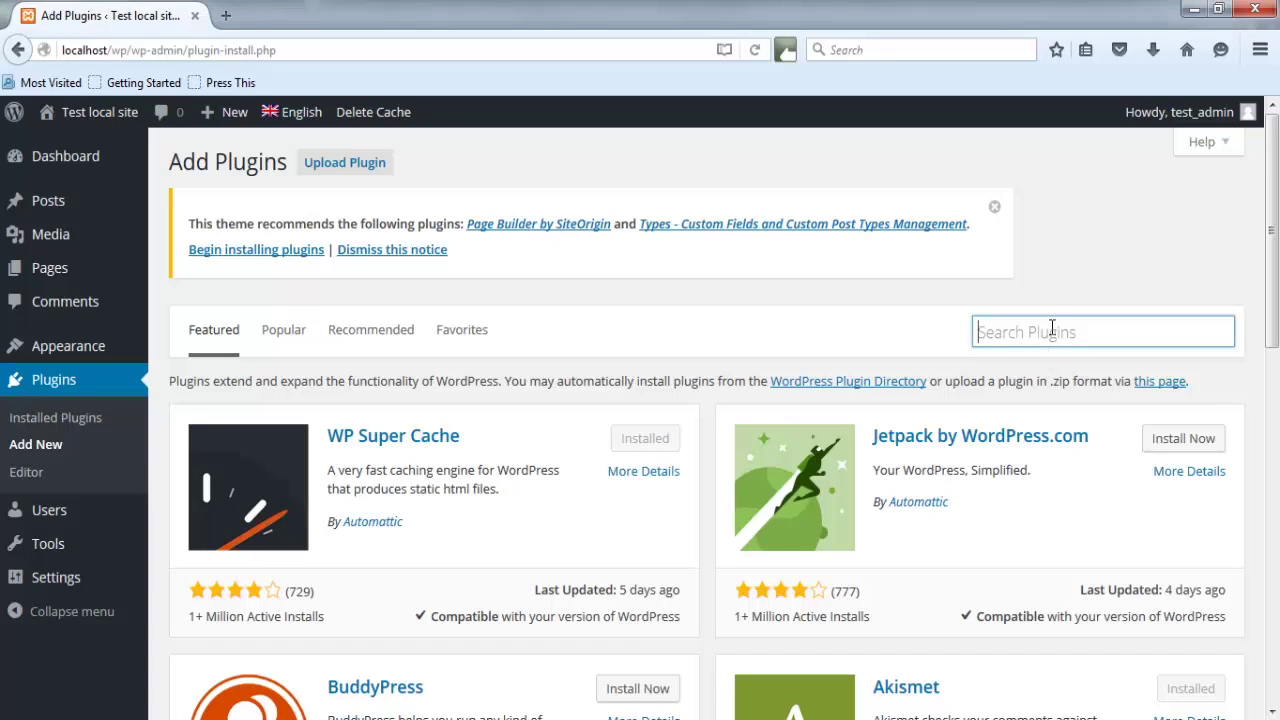
pyautogui.write('ex')
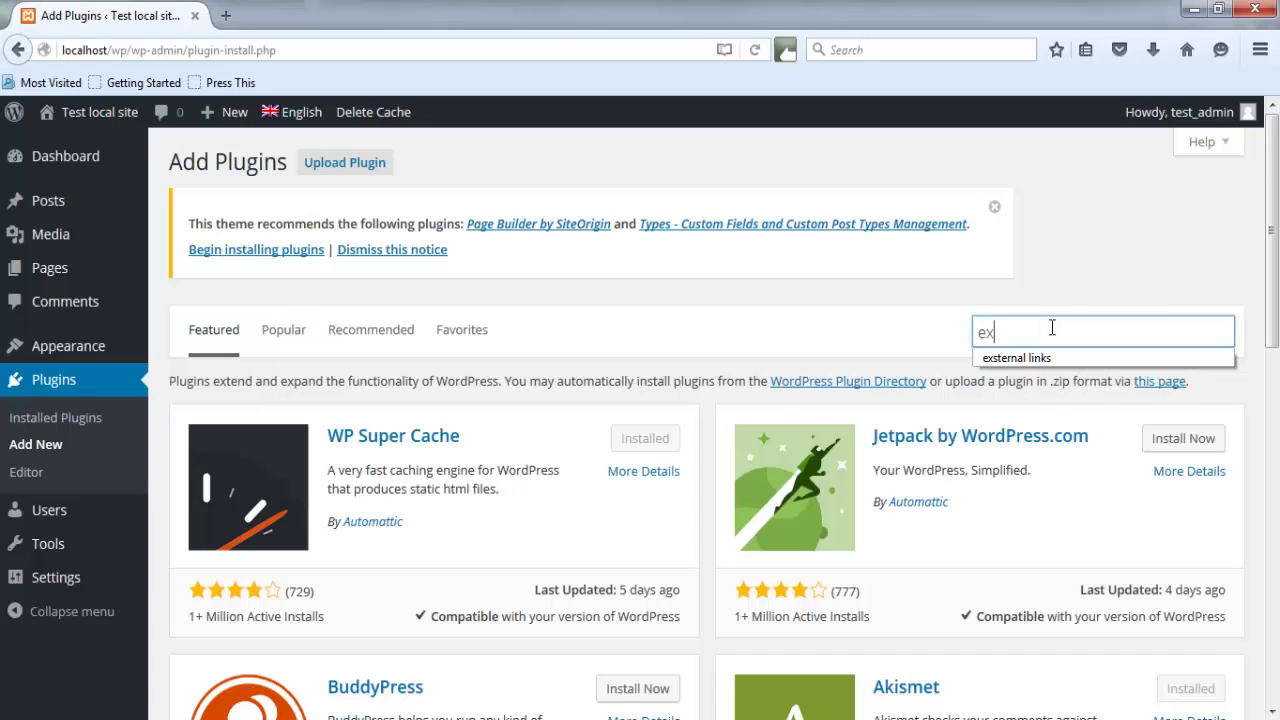
pyautogui.write('terna')
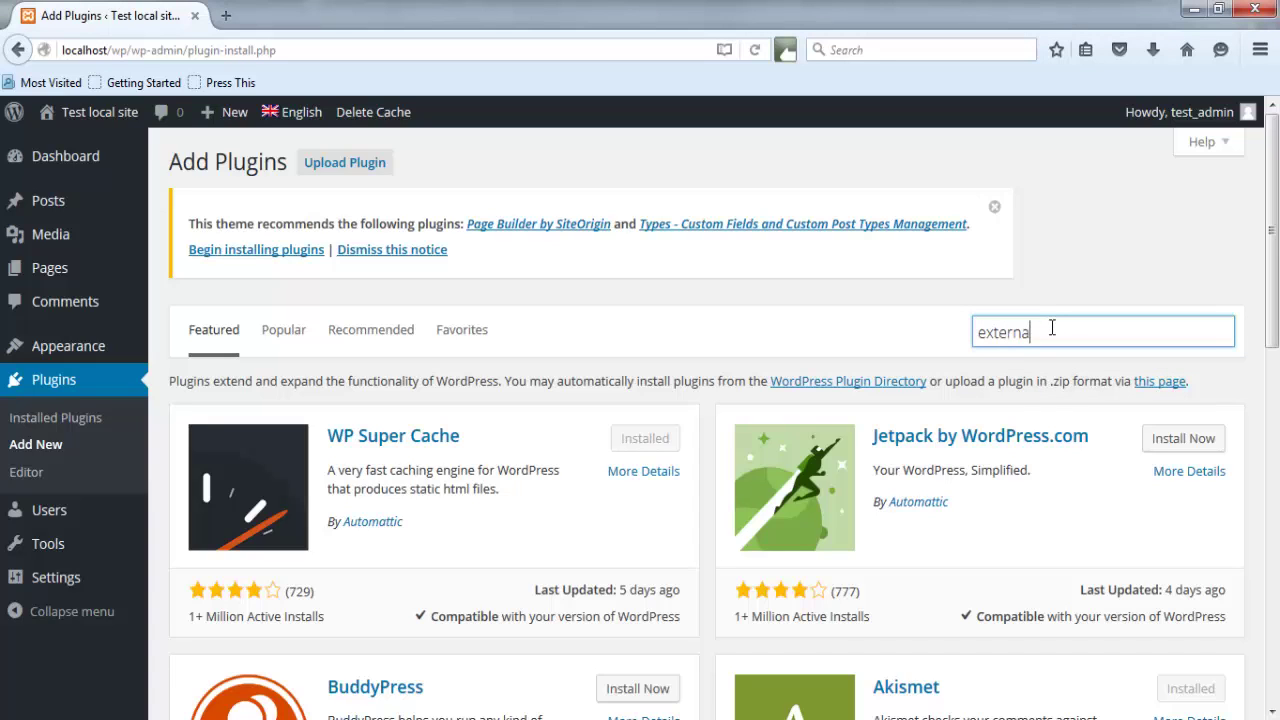
pyautogui.write('l links')
pyautogui.press('Return')
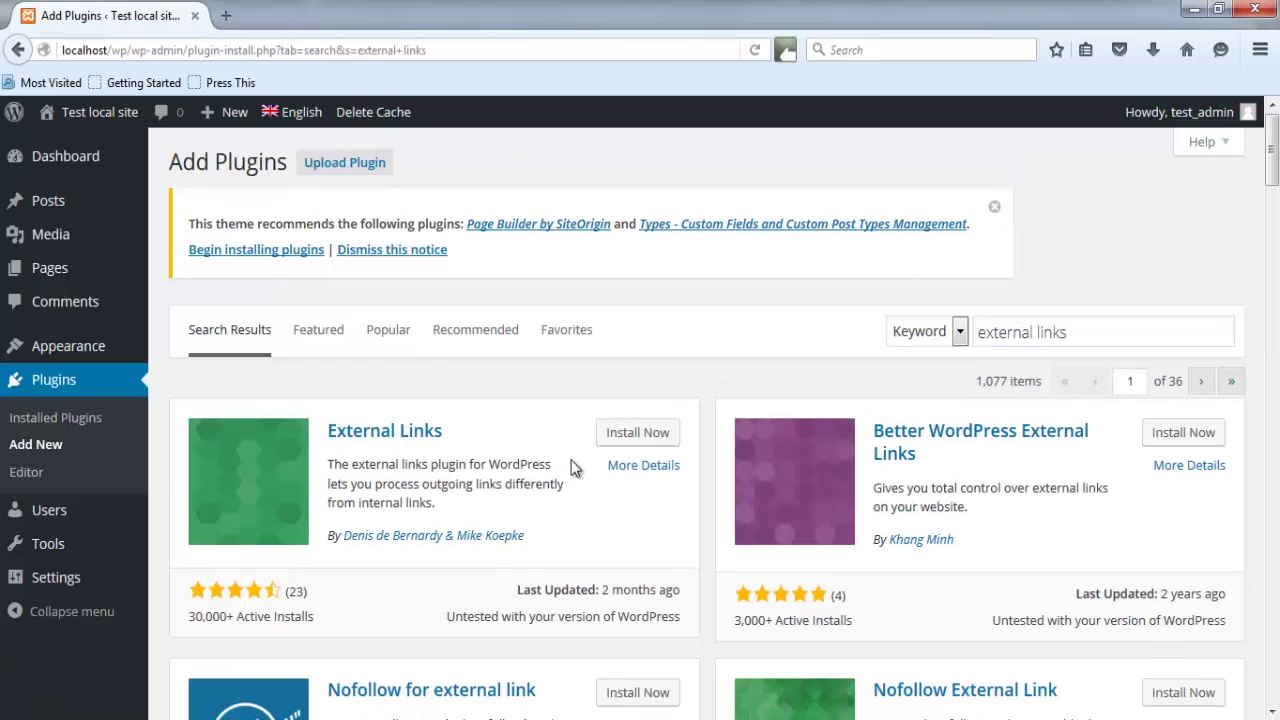
pyautogui.click(635, 435)
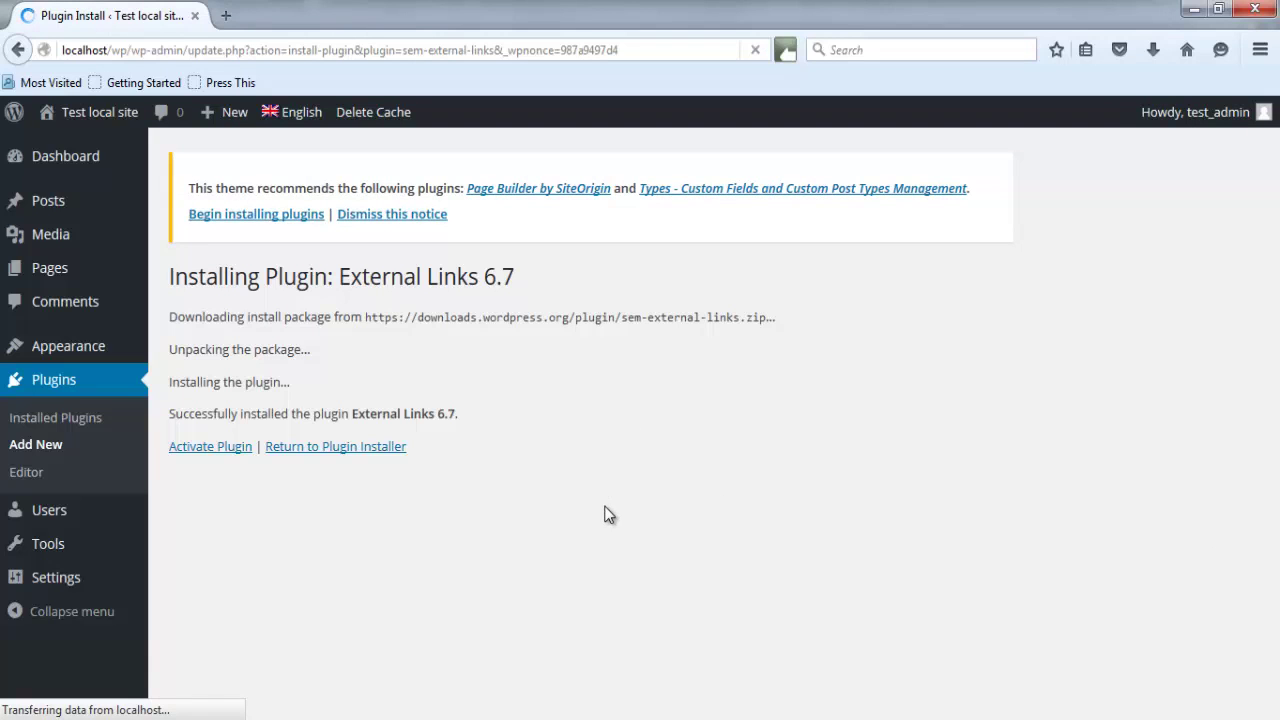
pyautogui.click(221, 447)
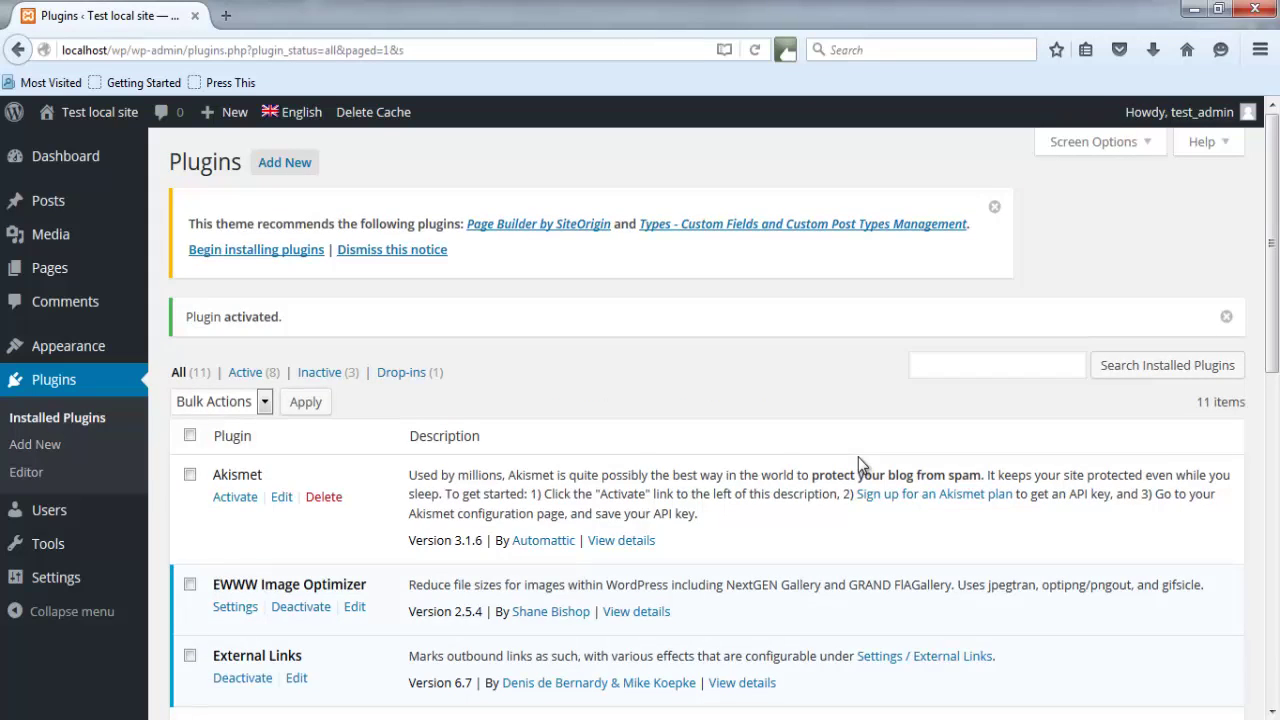
# - Find External Links among the installed plugins and open its settings page
pyautogui.scroll(-10, 620, 485)
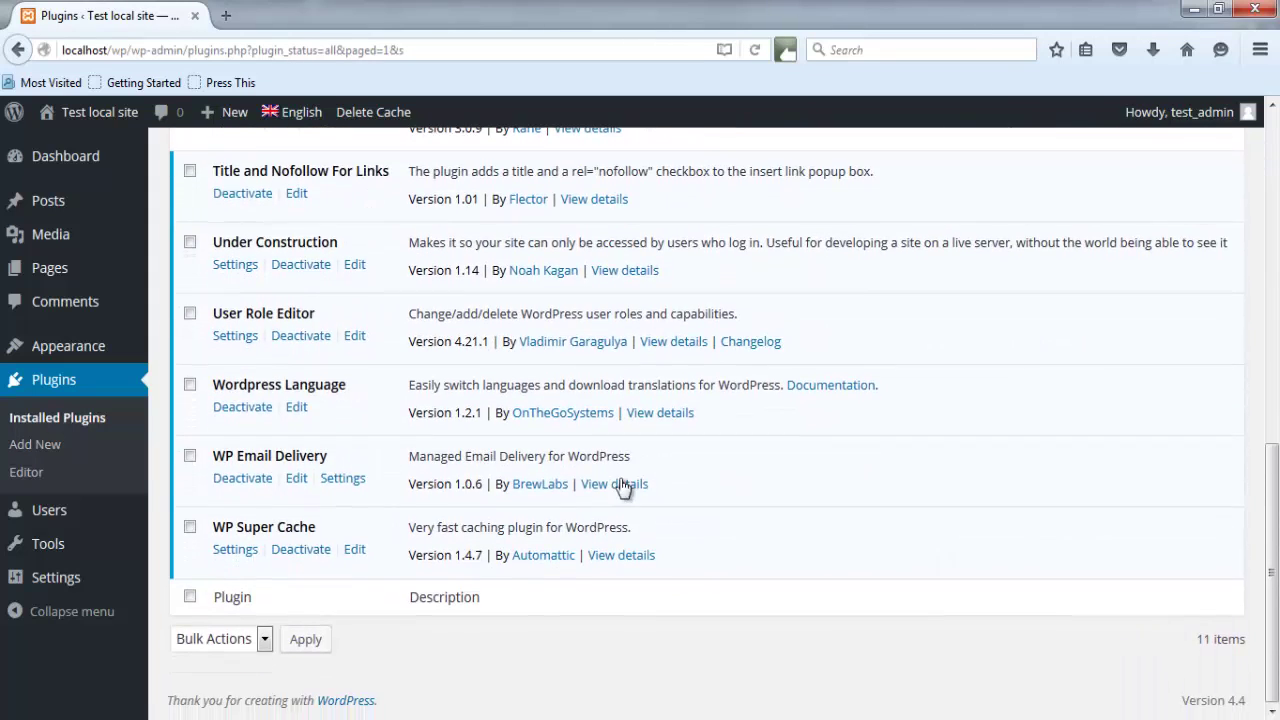
pyautogui.scroll(4, 620, 485)
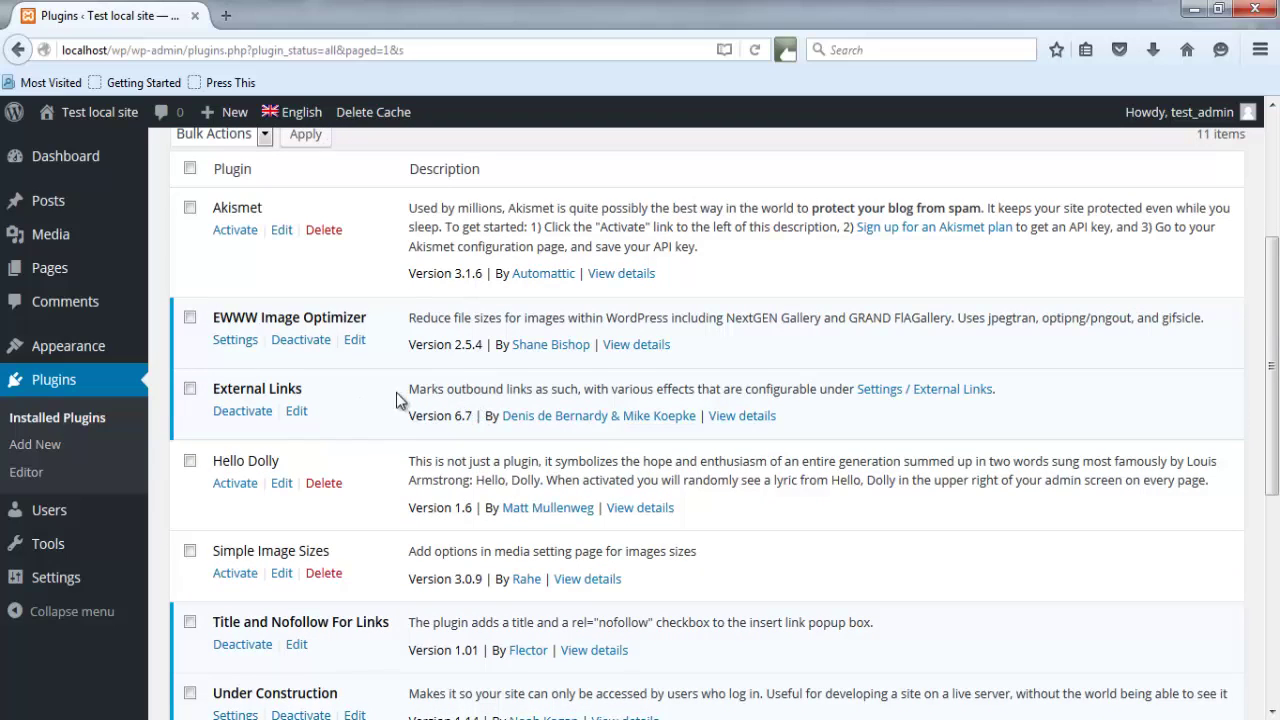
pyautogui.moveTo(410, 396); pyautogui.dragTo(834, 392)
pyautogui.click(640, 392)
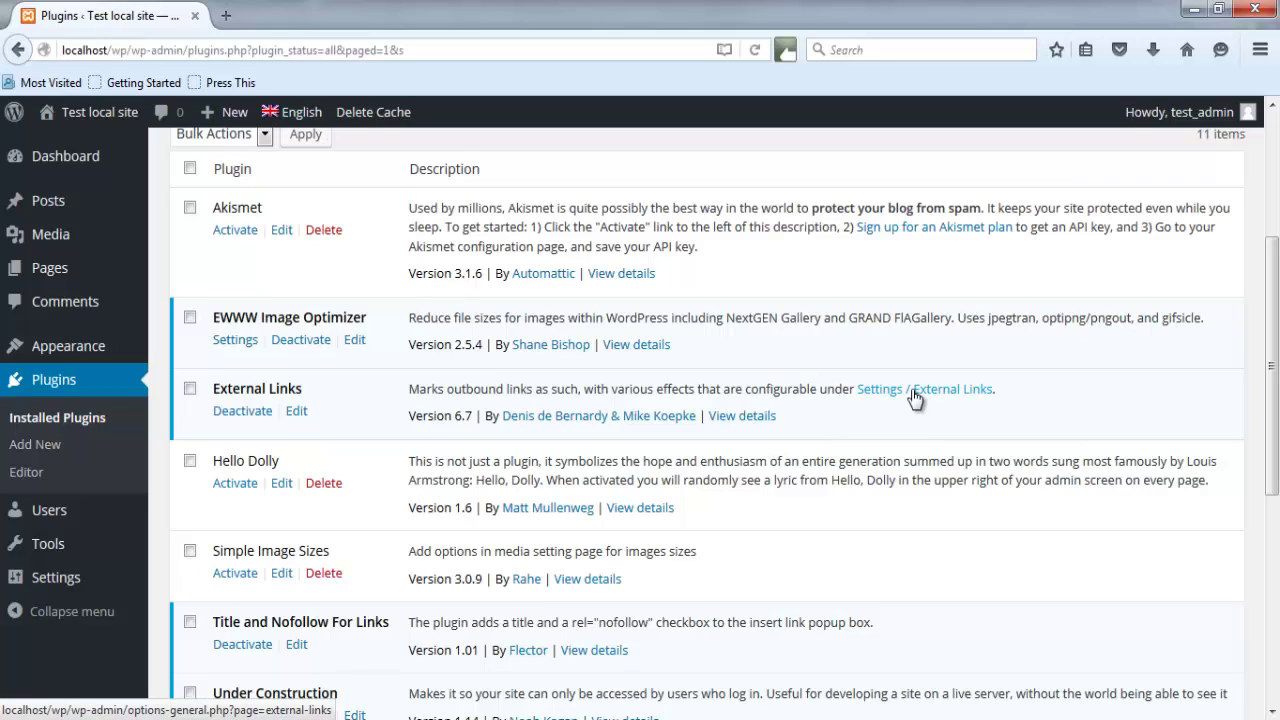
pyautogui.moveTo(82, 577)
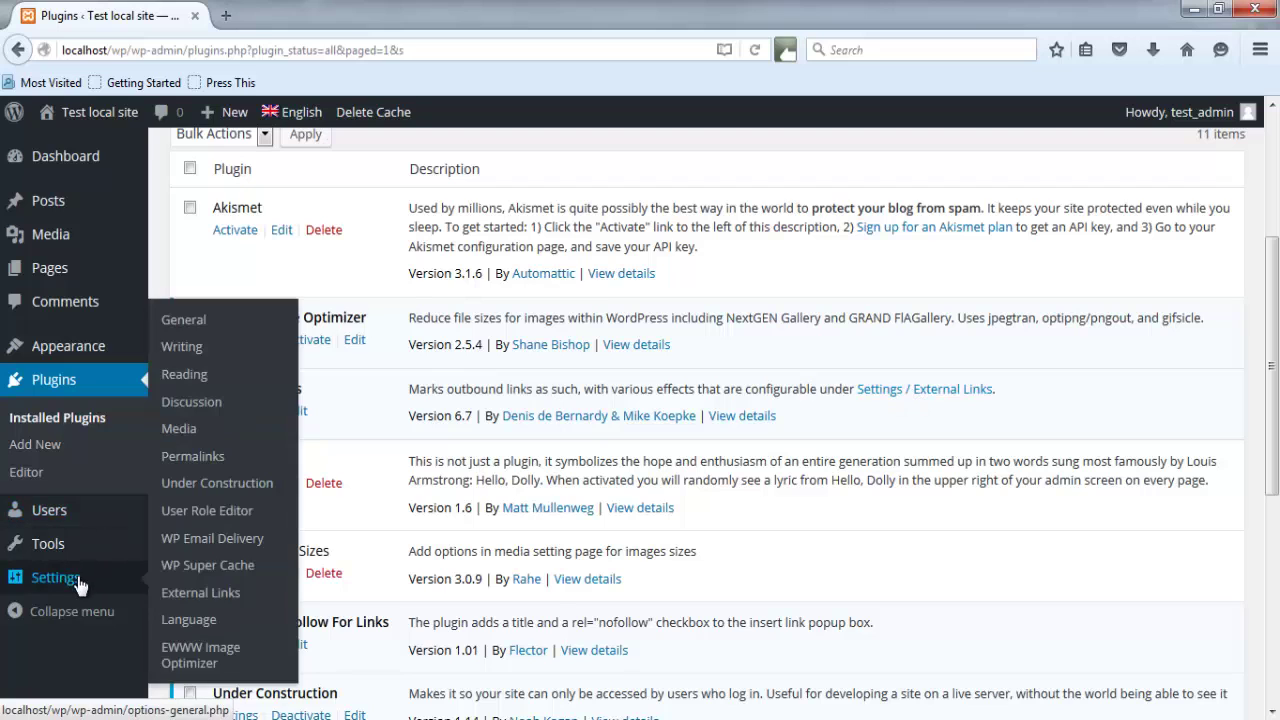
pyautogui.click(192, 598)
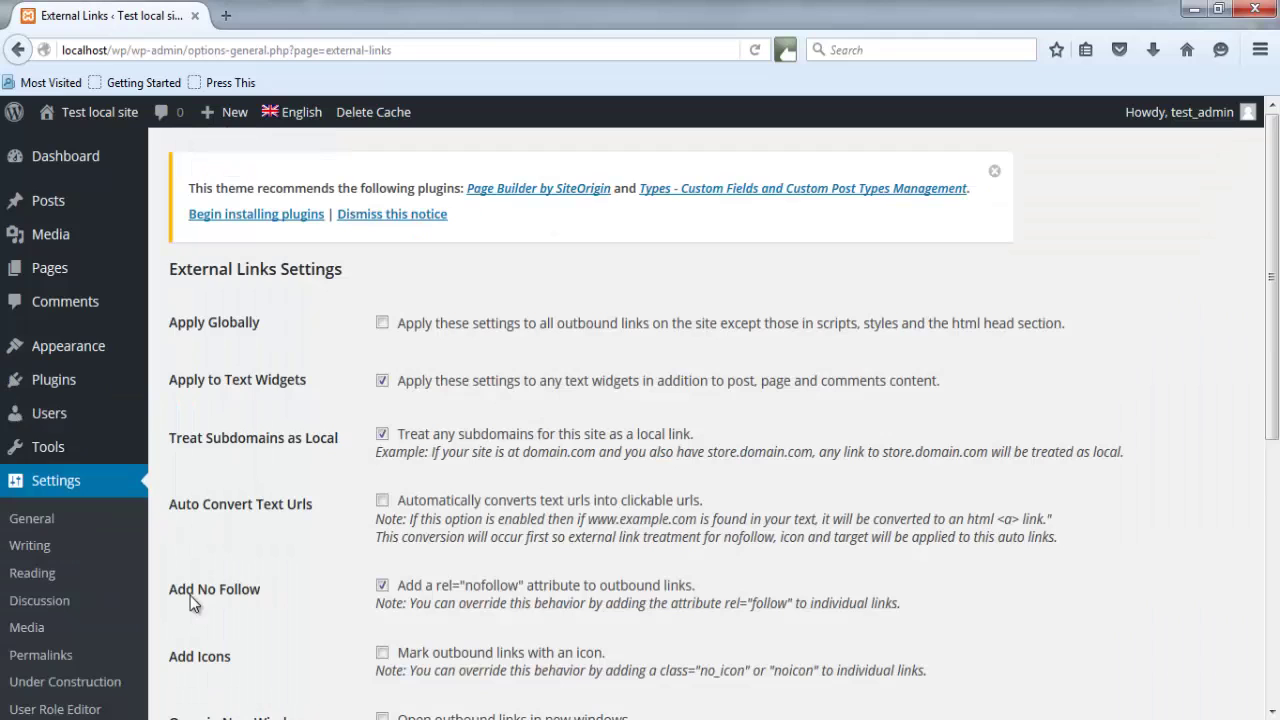
# - Enable Apply Globally and Open in New Windows in the External Links settings and save the changes
pyautogui.click(384, 328)
pyautogui.scroll(-2, 246, 513)
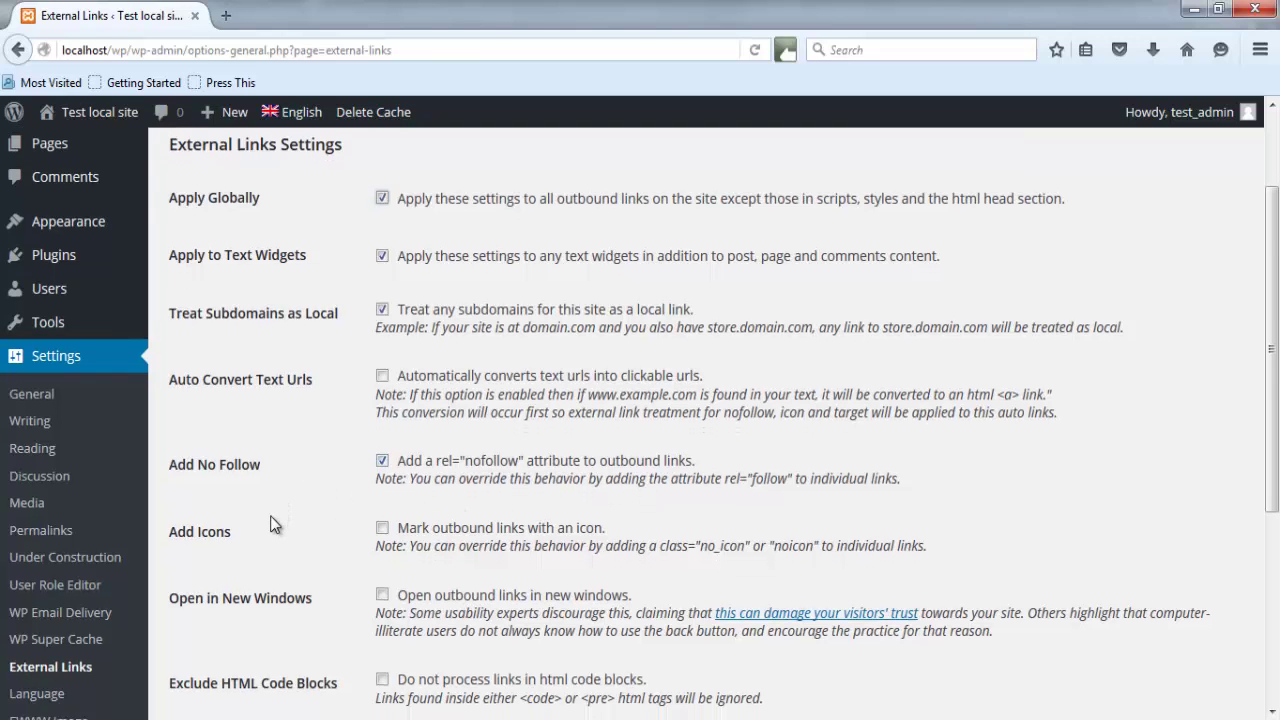
pyautogui.scroll(-2, 273, 480)
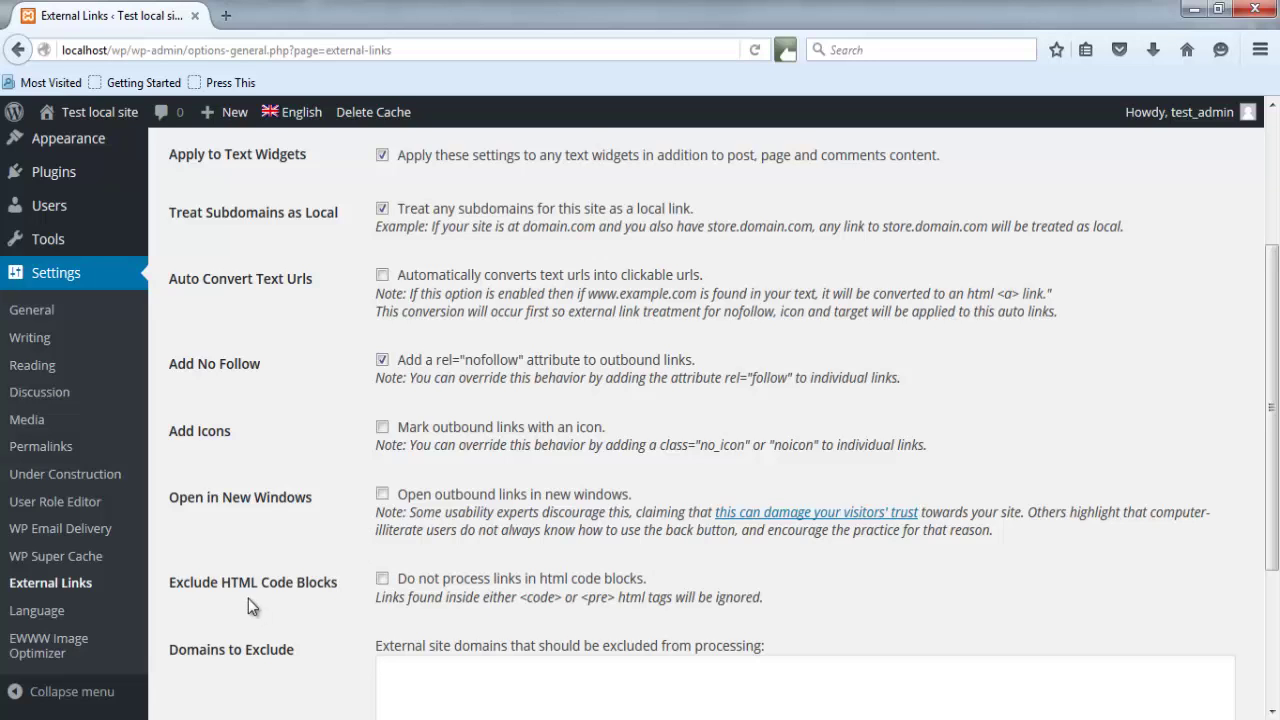
pyautogui.scroll(-2, 248, 598)
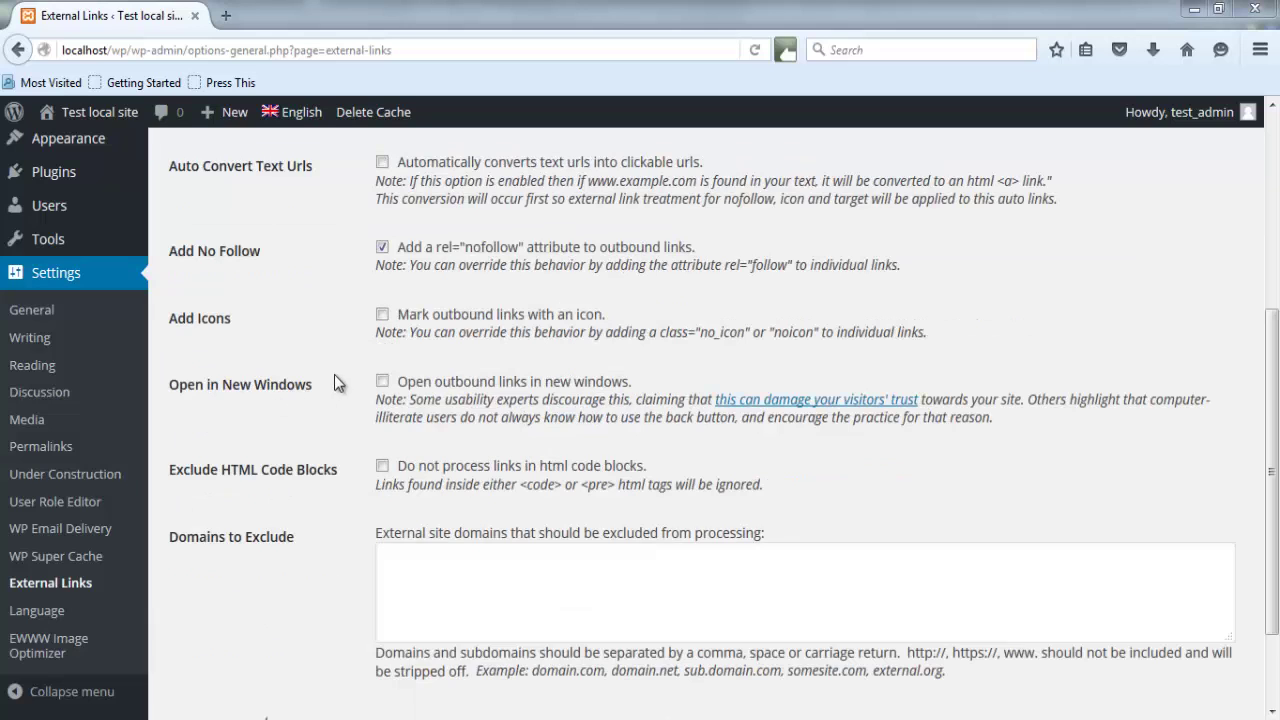
pyautogui.click(382, 382)
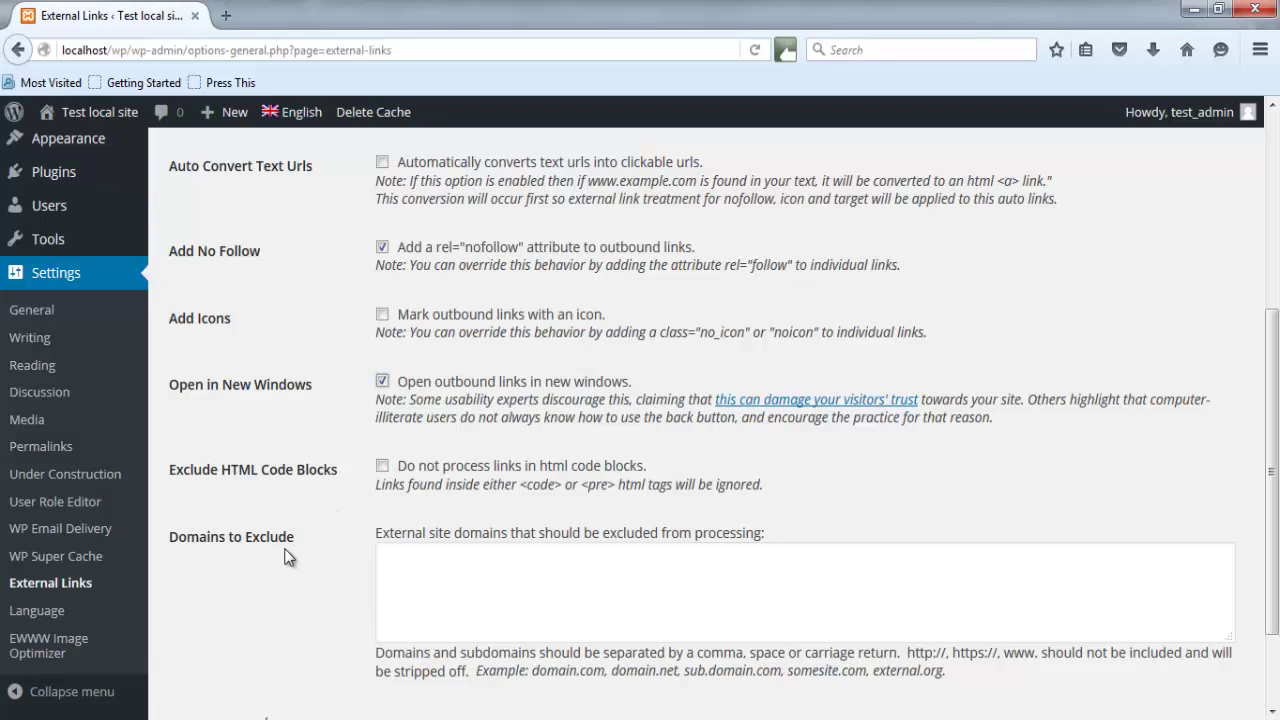
pyautogui.click(445, 577)
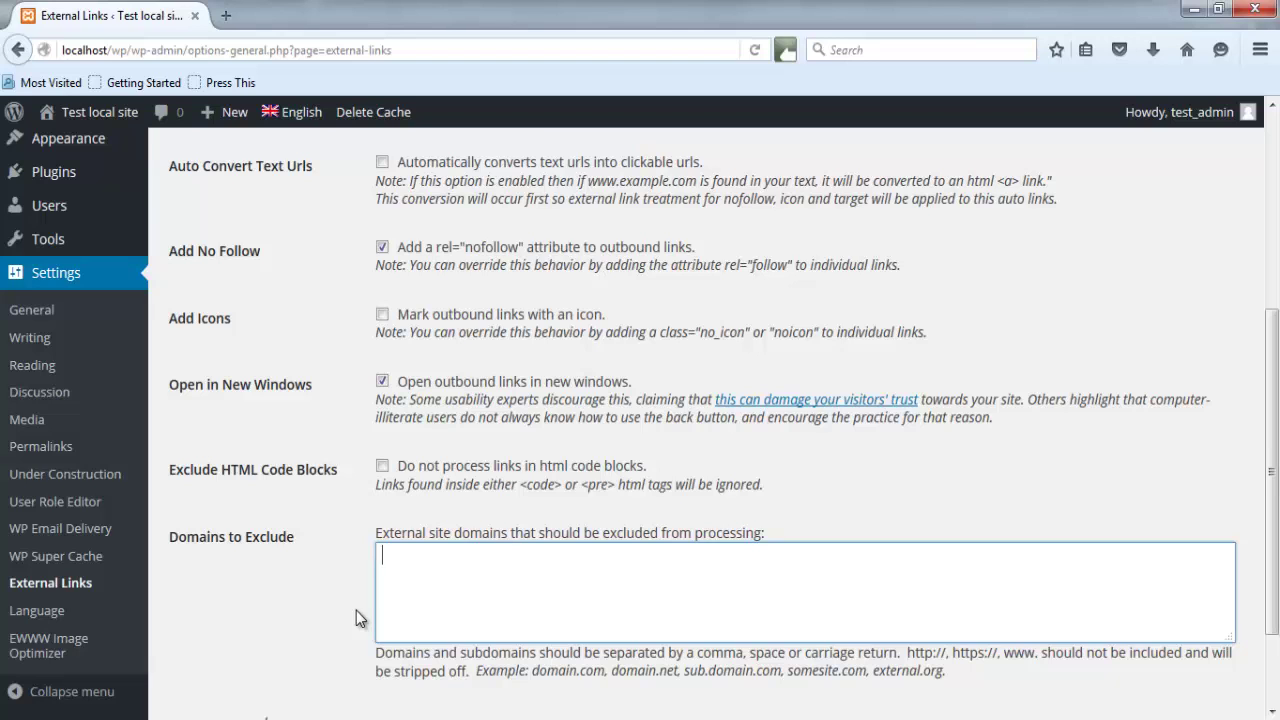
pyautogui.scroll(-2, 250, 542)
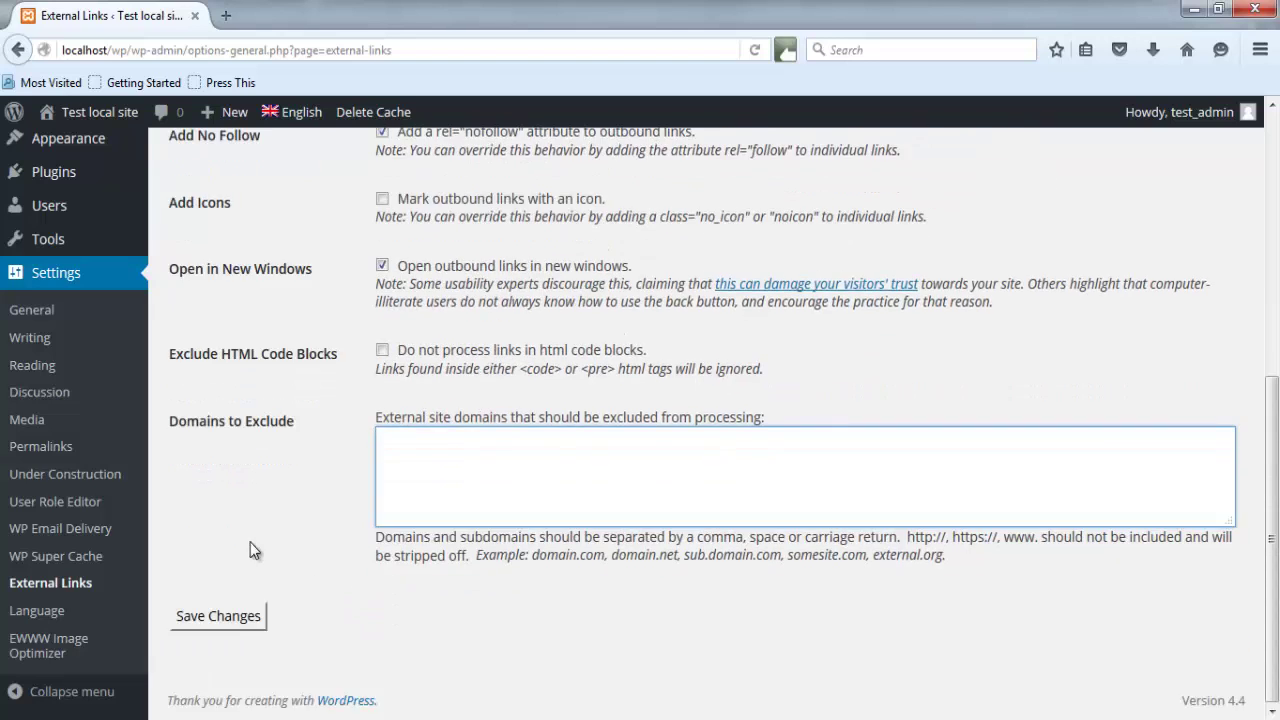
pyautogui.click(220, 614)
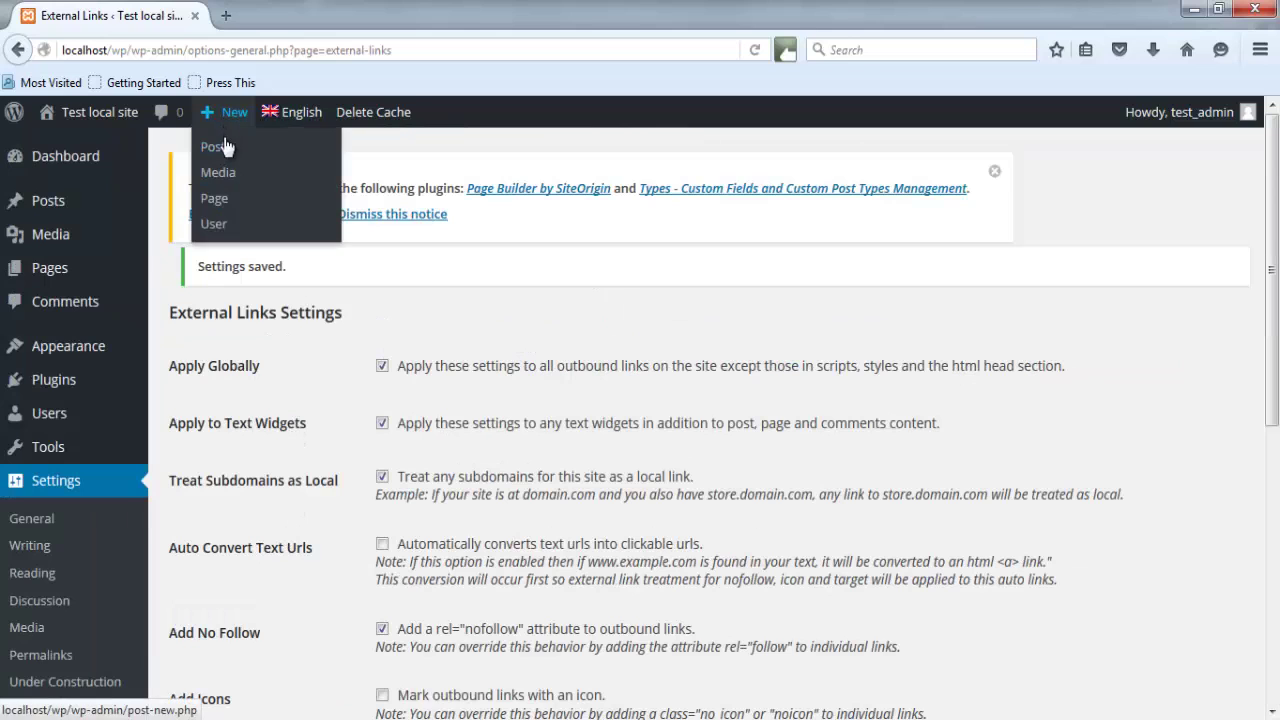
# - Create a new post titled "Примерна публикация за nofollow линкове"
pyautogui.click(210, 146)
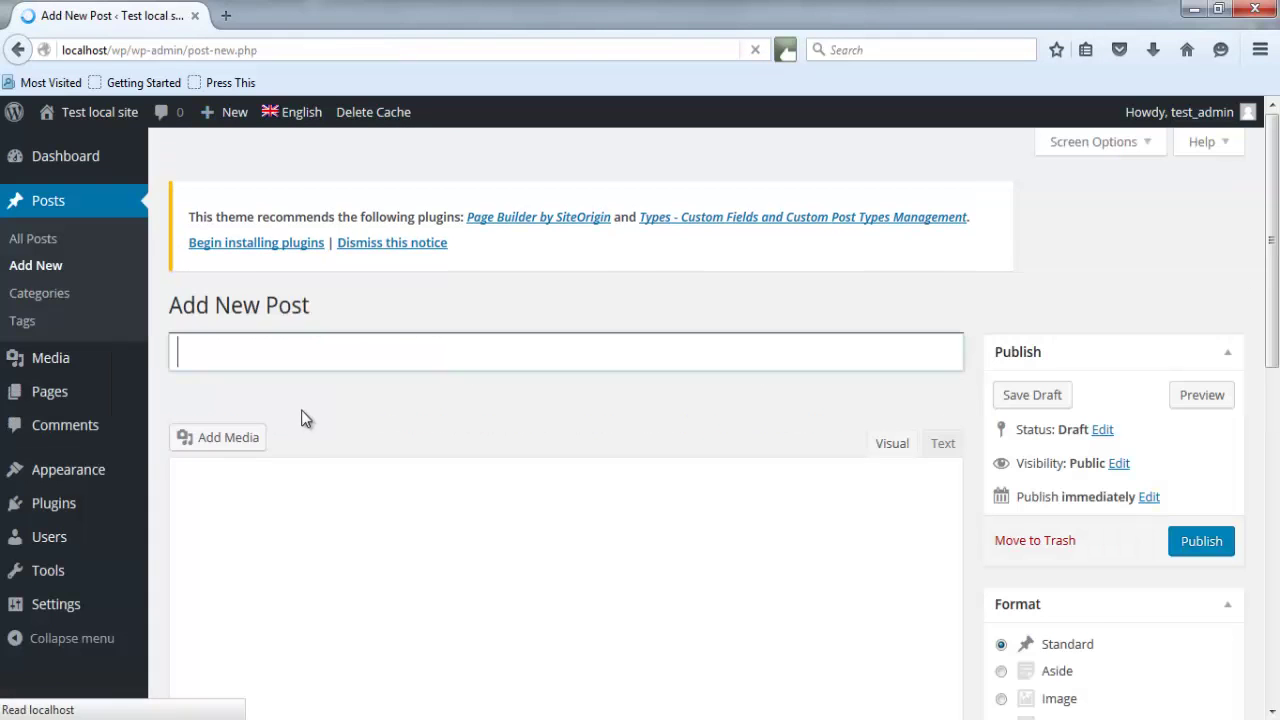
pyautogui.click(274, 315)
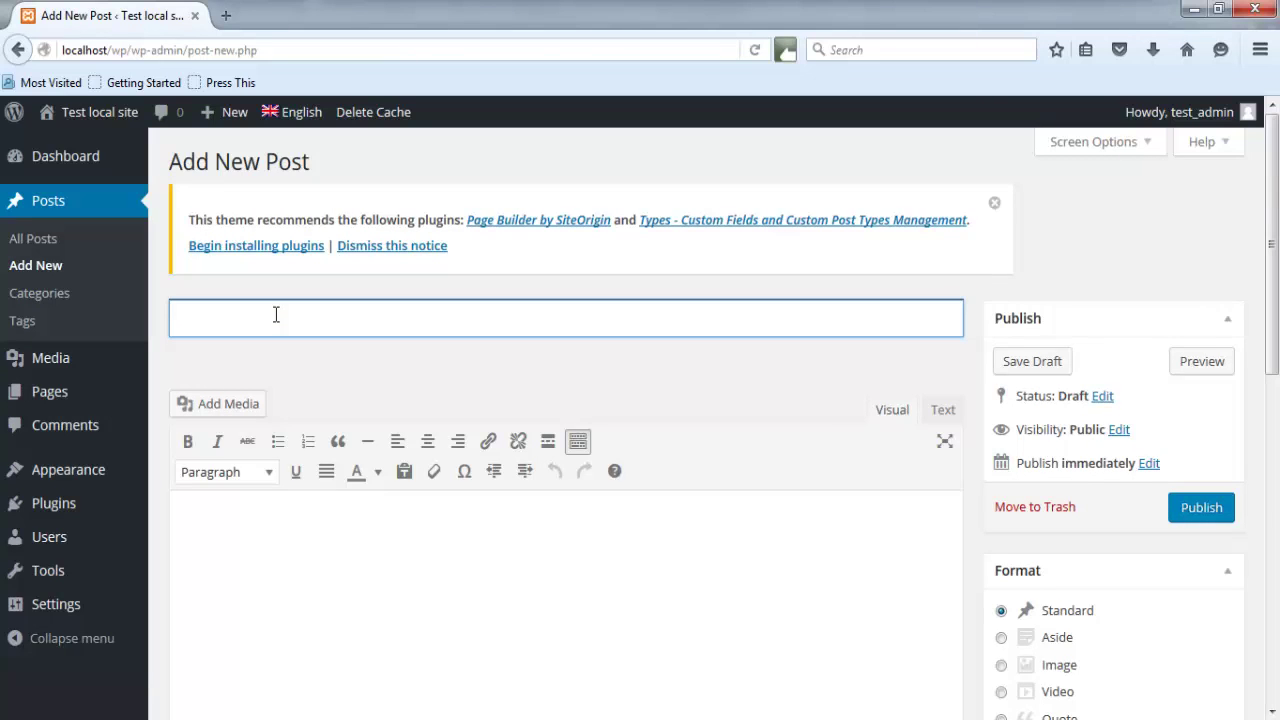
pyautogui.write('Примерн')
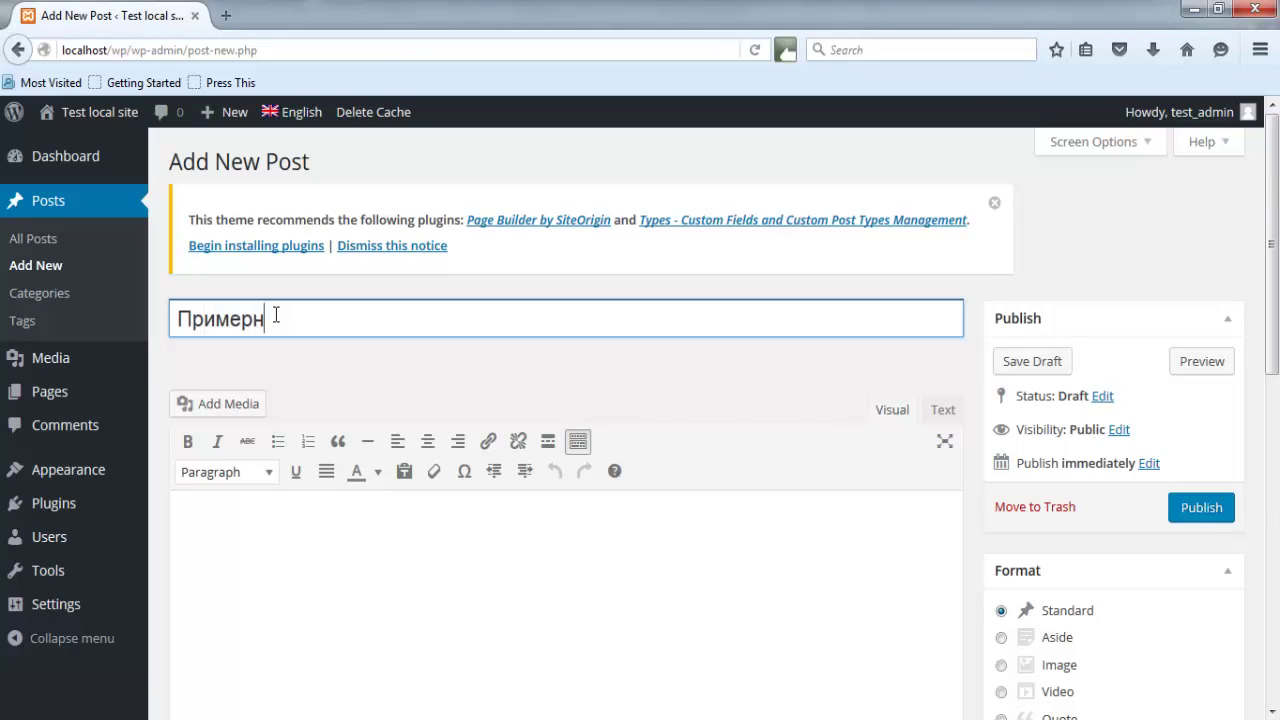
pyautogui.write('а публикация з')
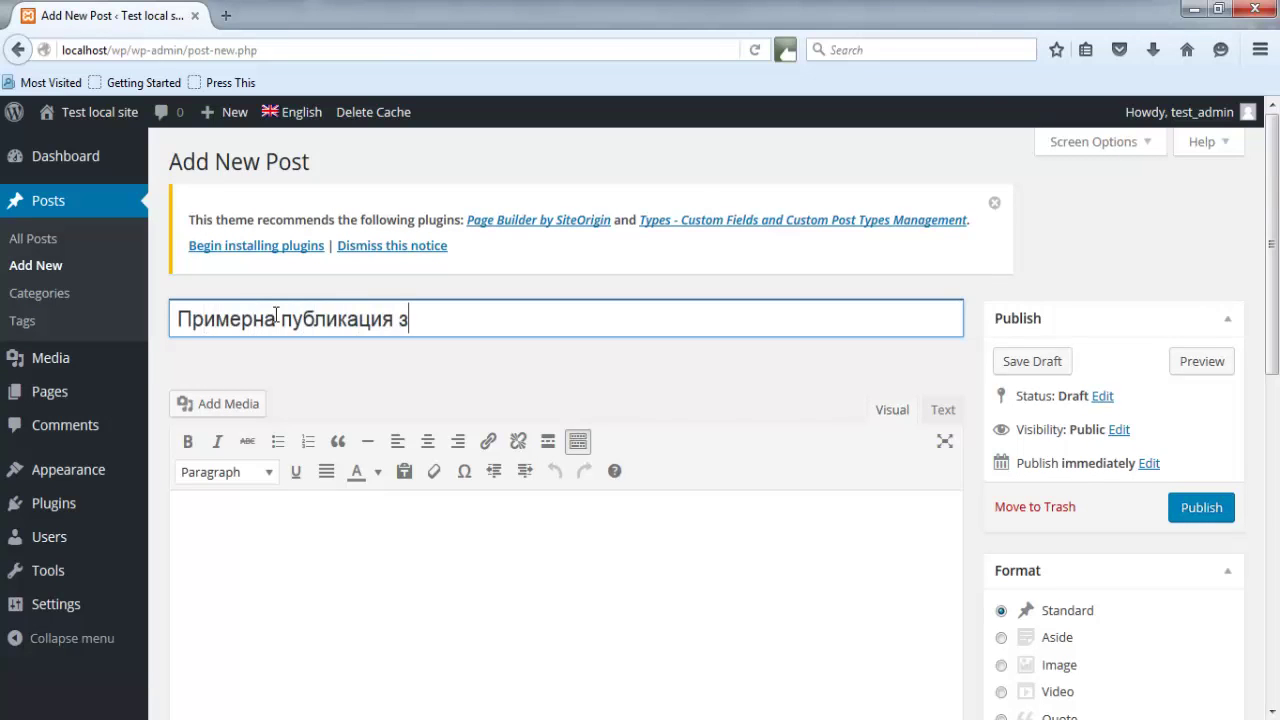
pyautogui.write('а поfollow ')
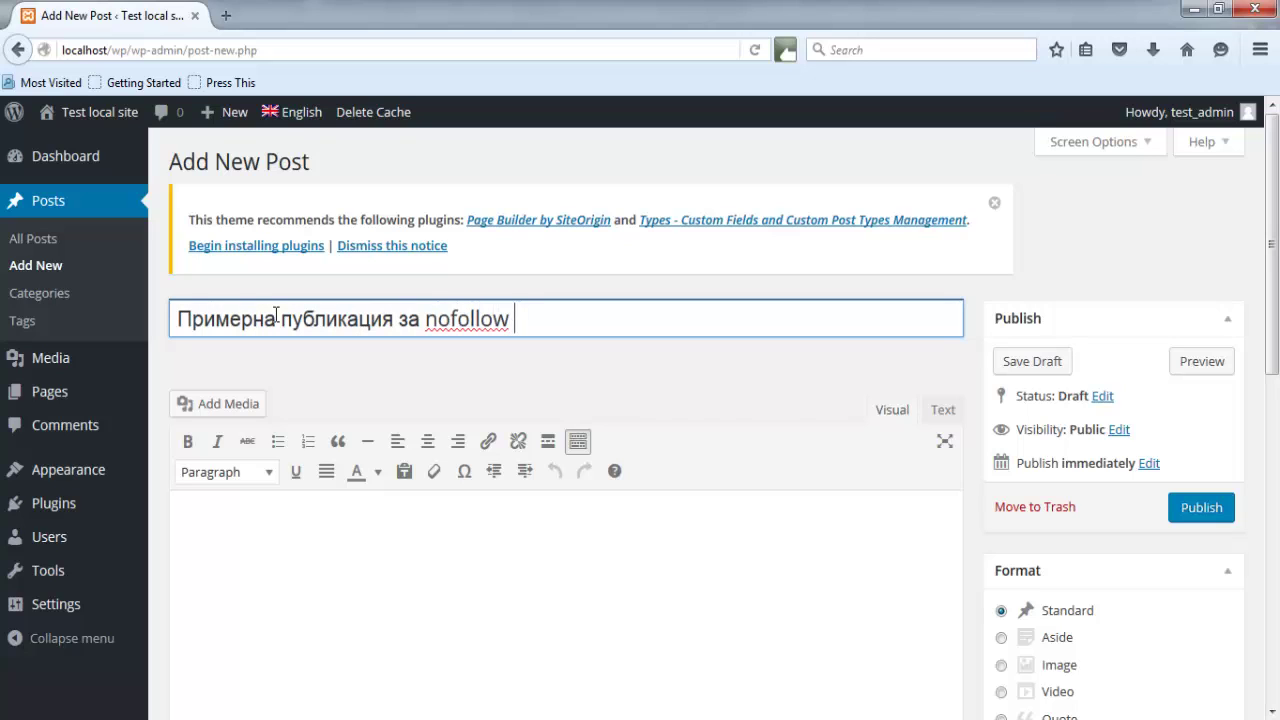
pyautogui.write('линкове')
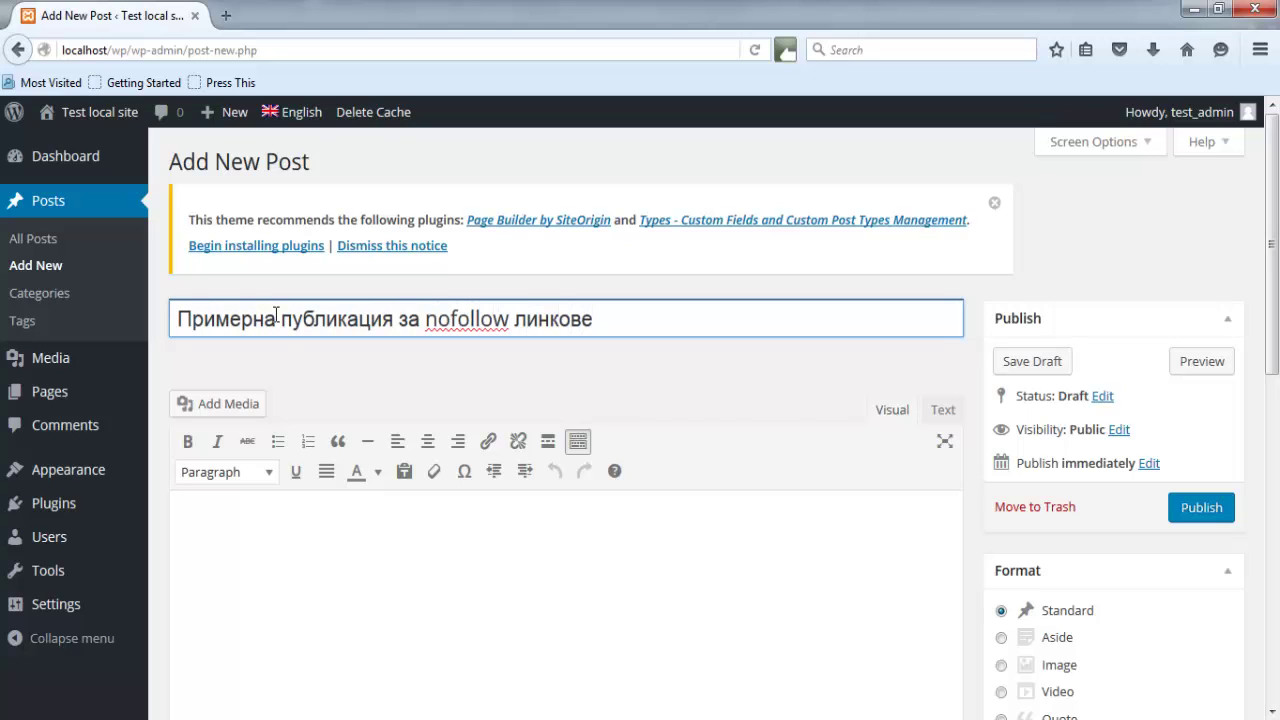
# - Write "Линк с nofollow атрибут." as the post's body text
pyautogui.click(237, 562)
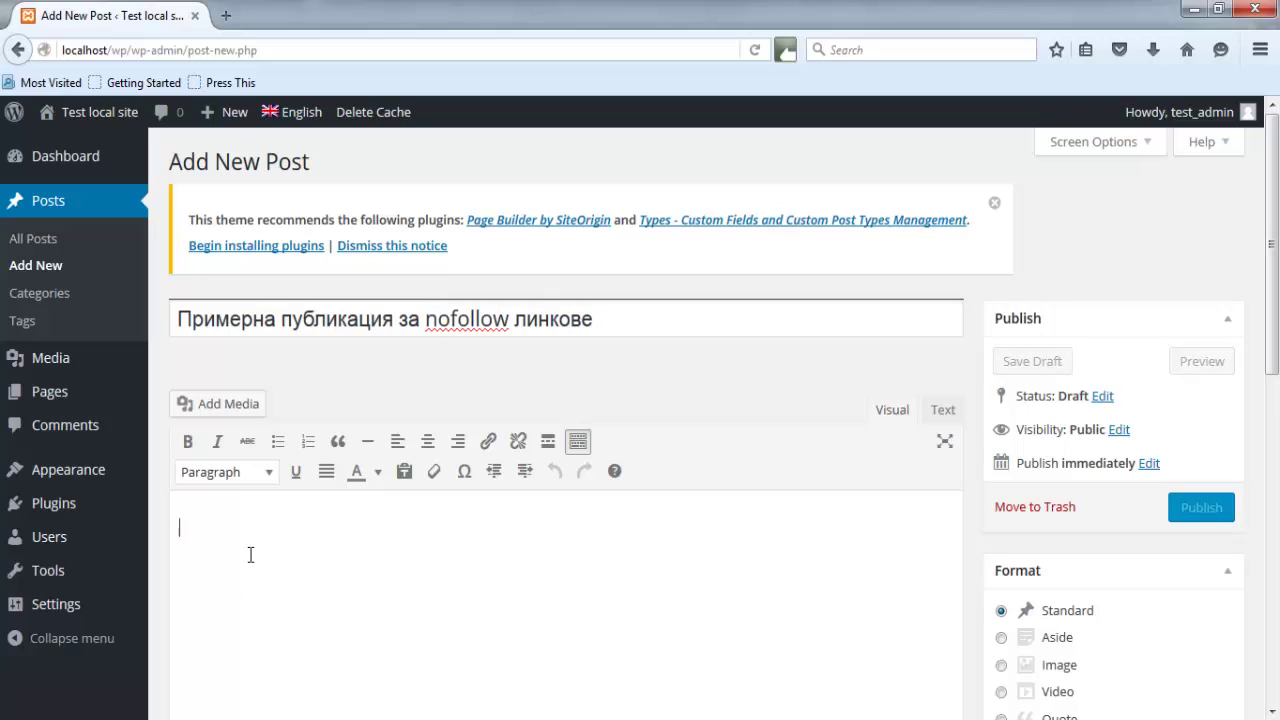
pyautogui.write('Линк')
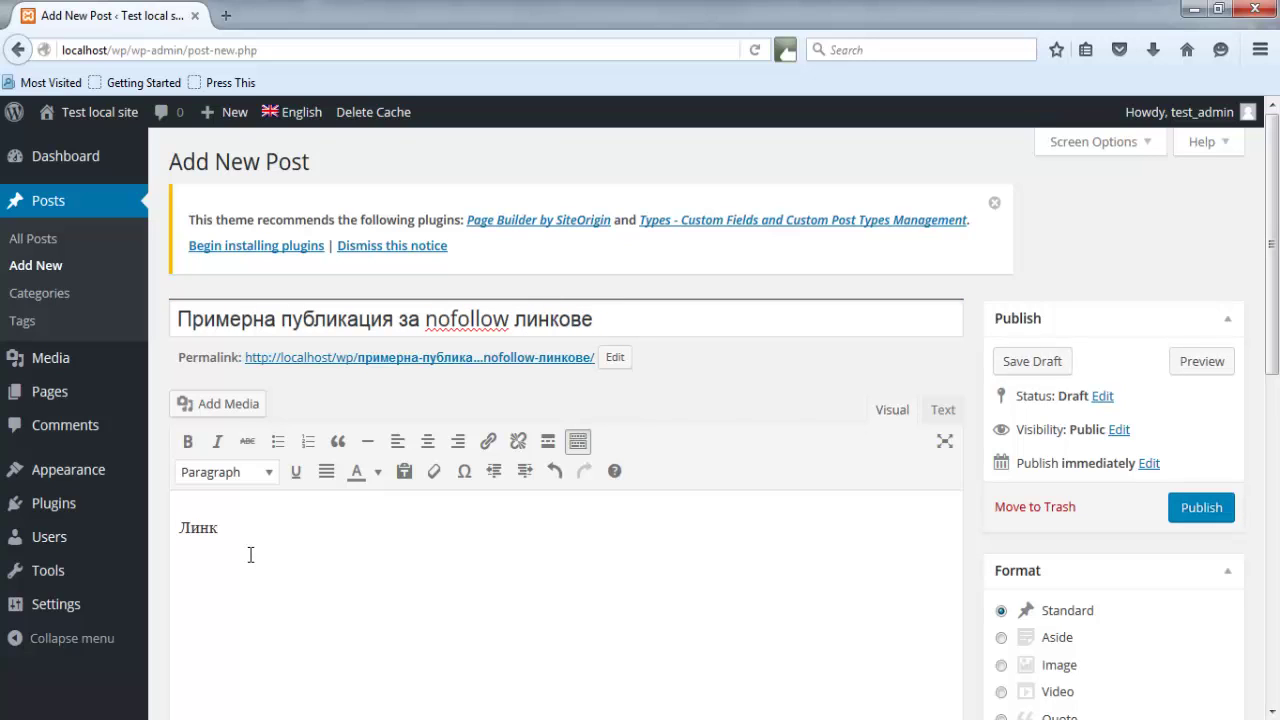
pyautogui.write(' с nofollow атрибут.')
pyautogui.moveTo(362, 529); pyautogui.dragTo(228, 528)
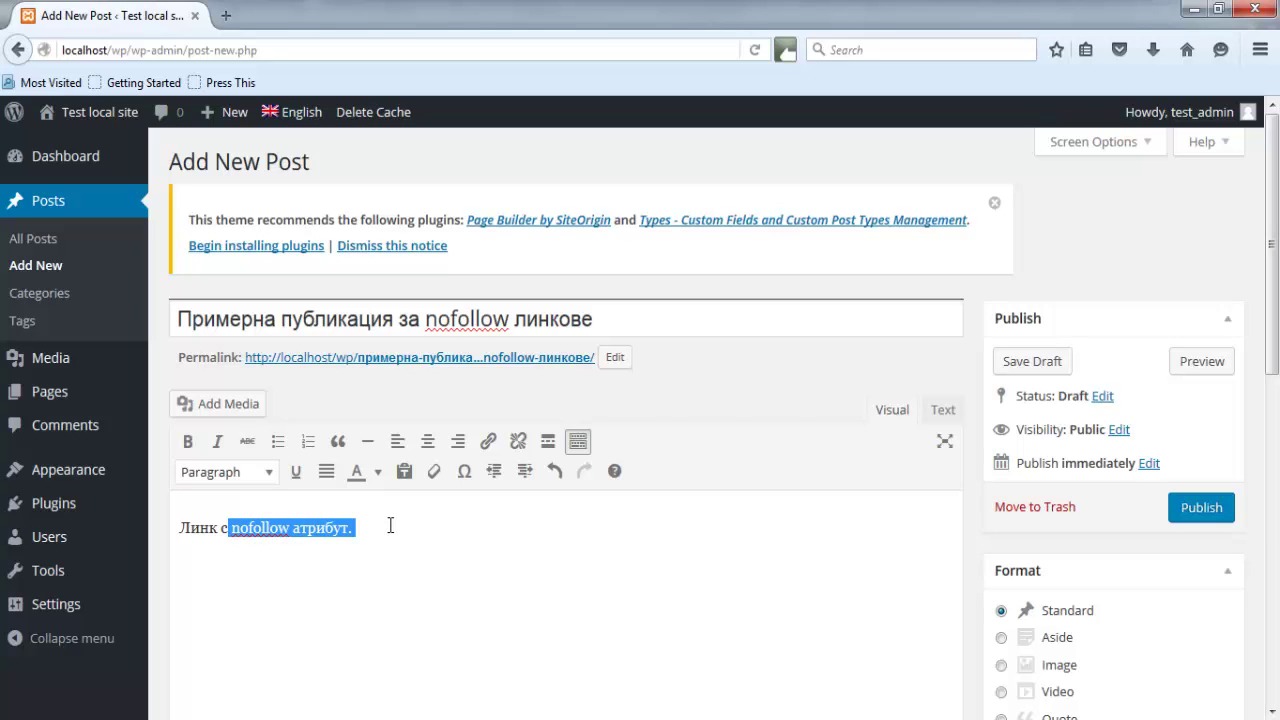
pyautogui.click(488, 441)
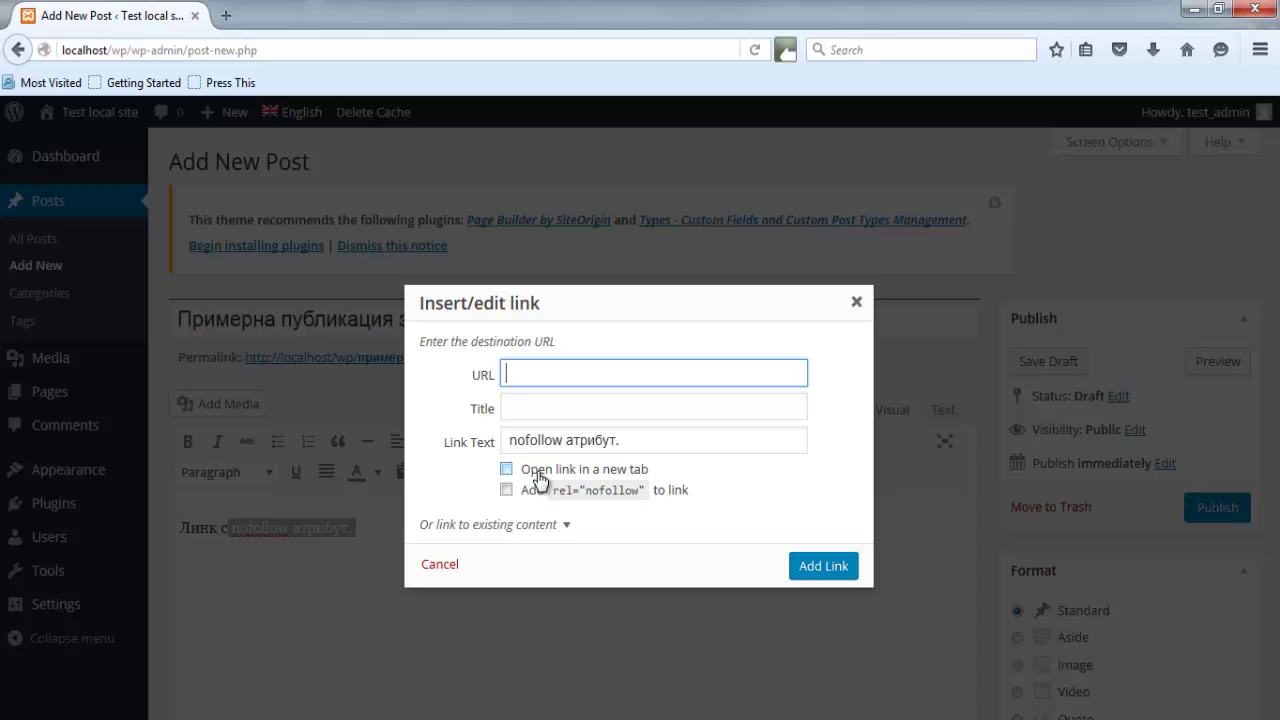
pyautogui.click(534, 376)
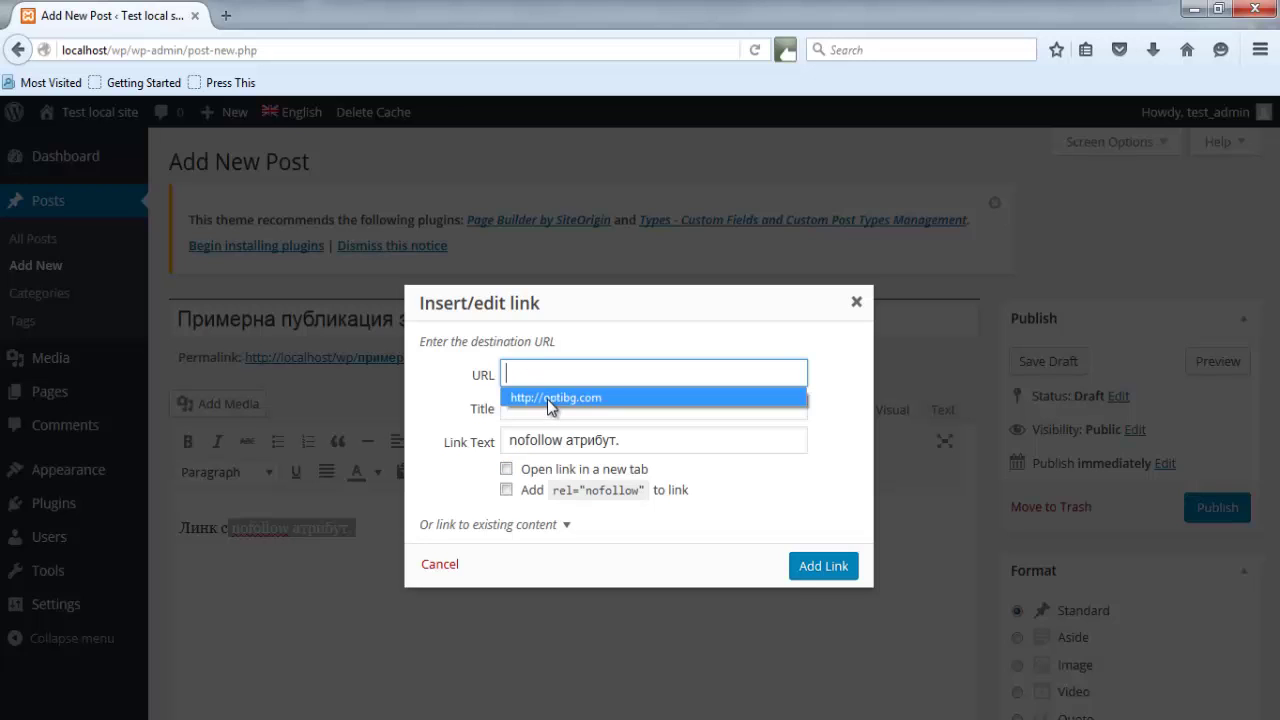
pyautogui.click(547, 399)
pyautogui.click(543, 409)
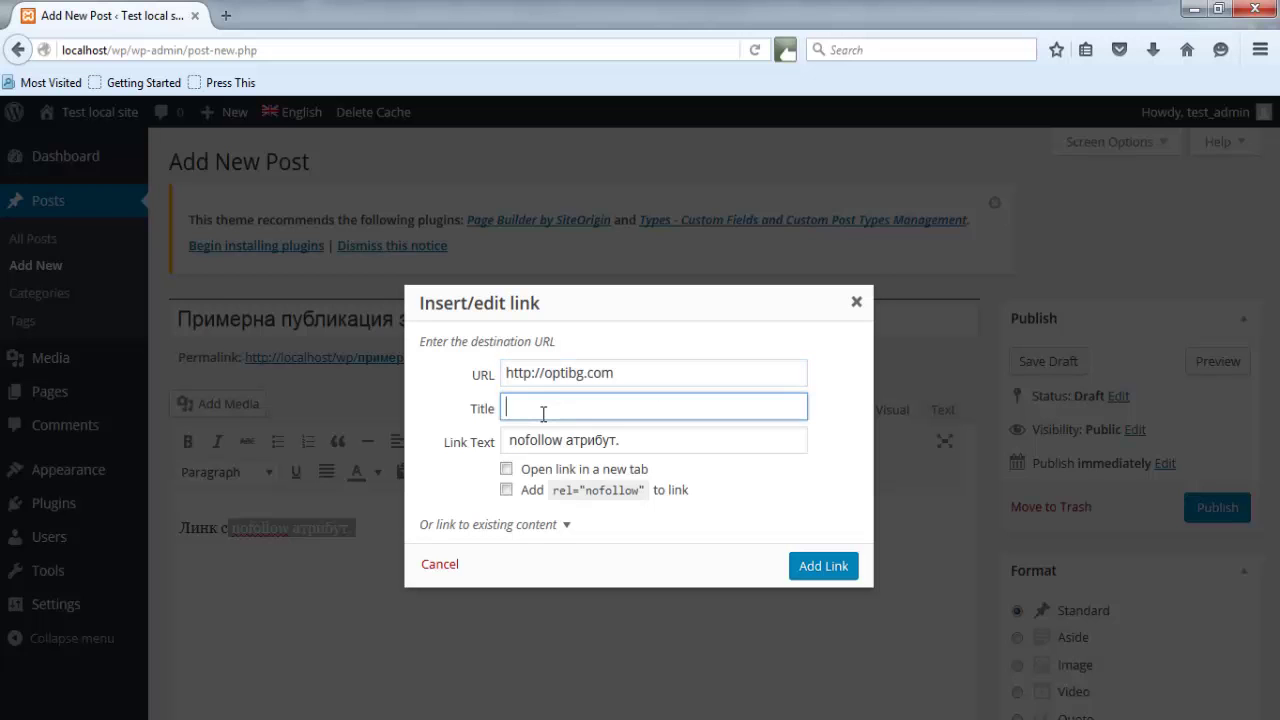
pyautogui.write('П')
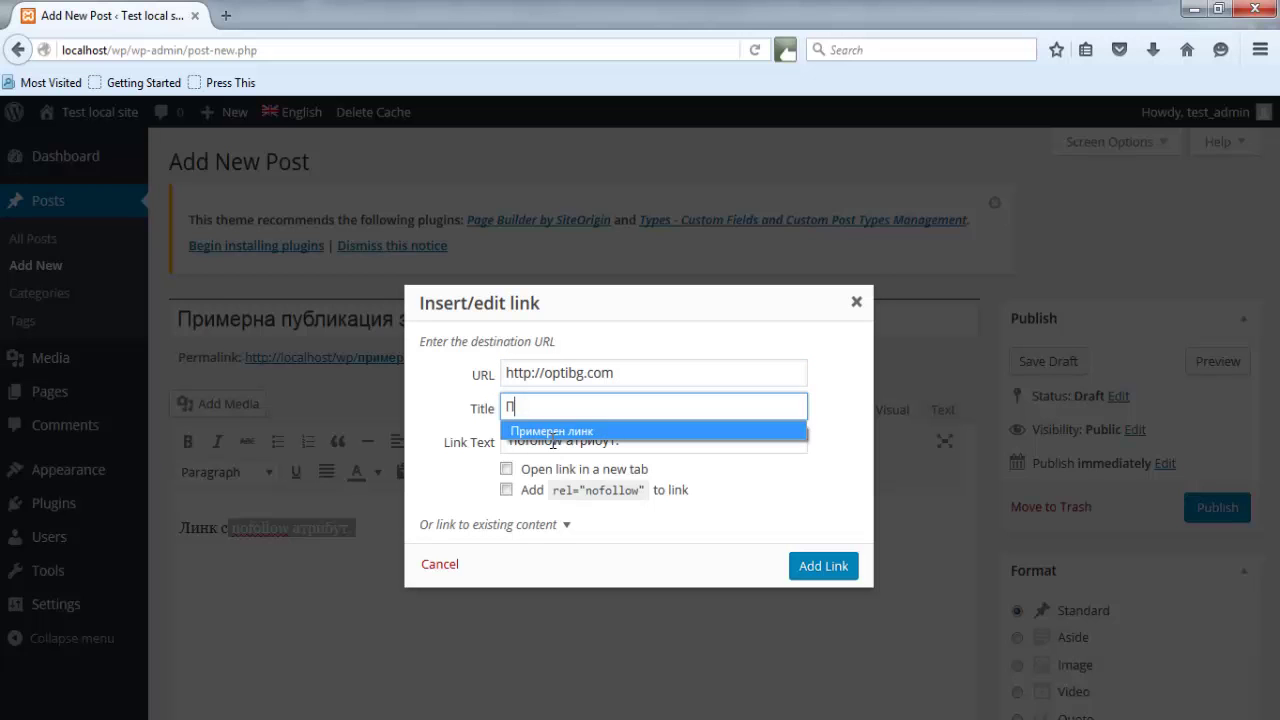
pyautogui.click(553, 434)
pyautogui.click(823, 566)
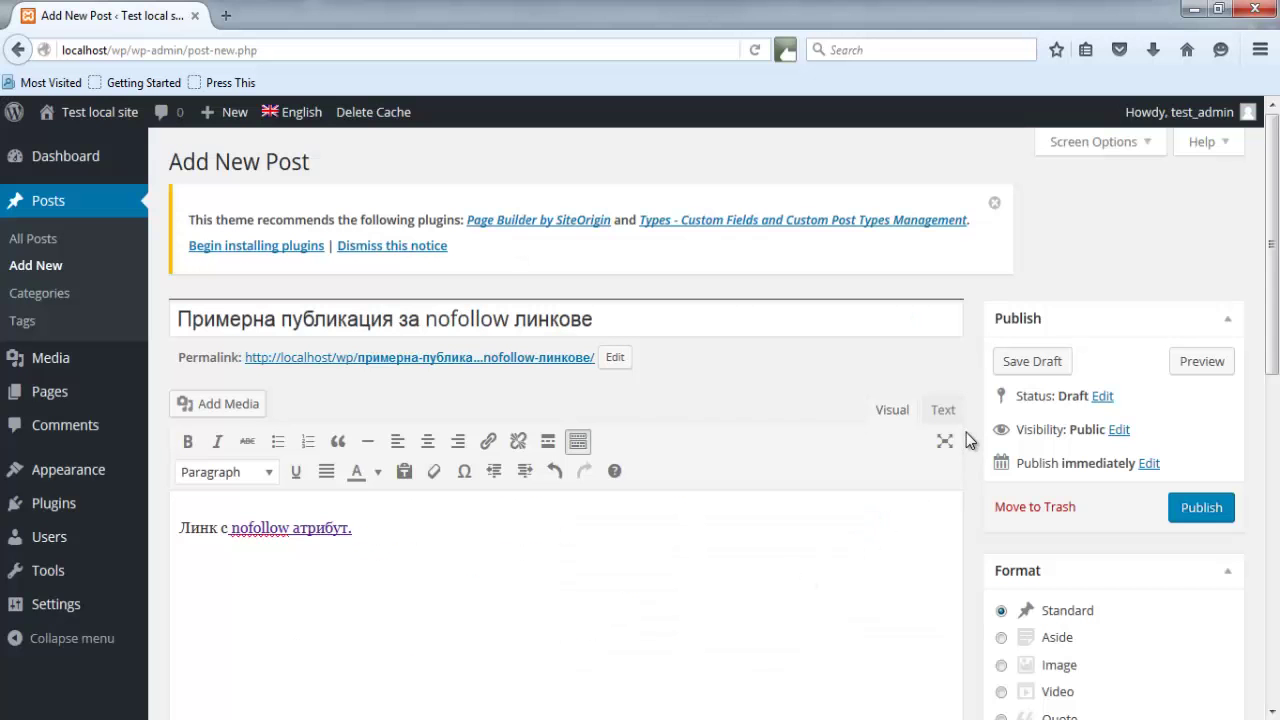
# - Show the post's content as HTML code, and publish the post and view it on the site
pyautogui.click(943, 409)
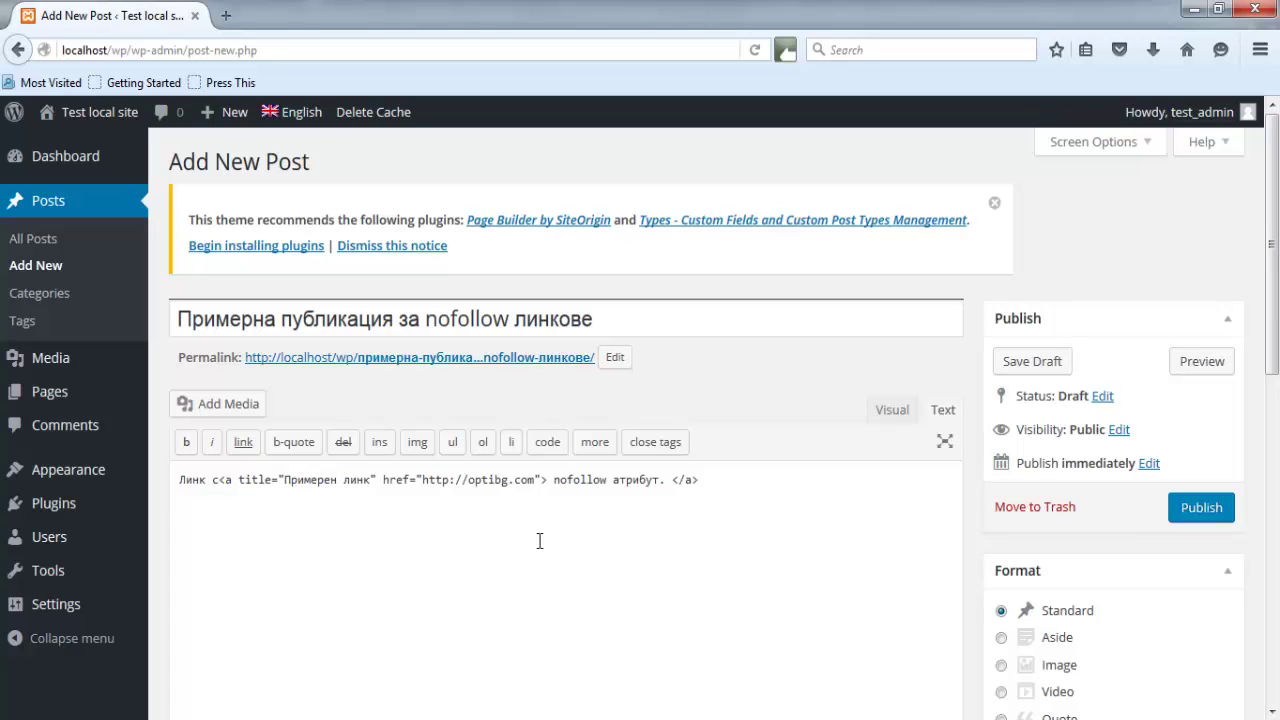
pyautogui.click(1203, 507)
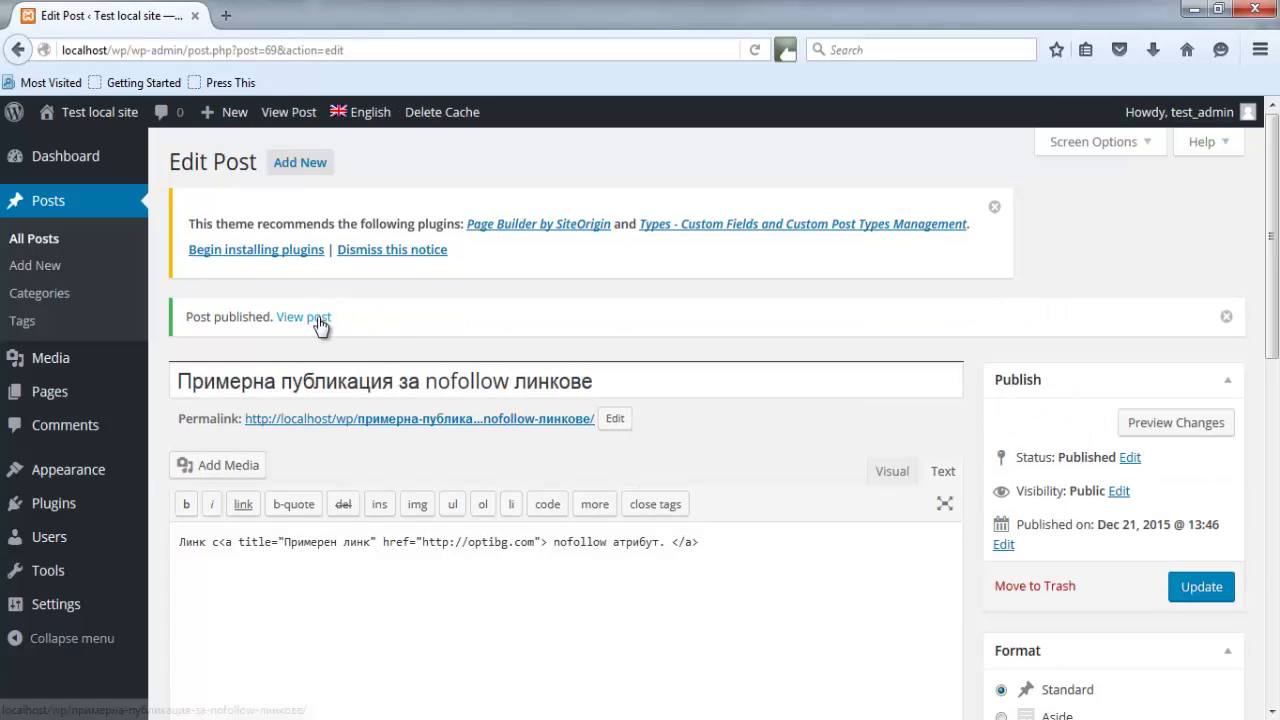
pyautogui.click(319, 318)
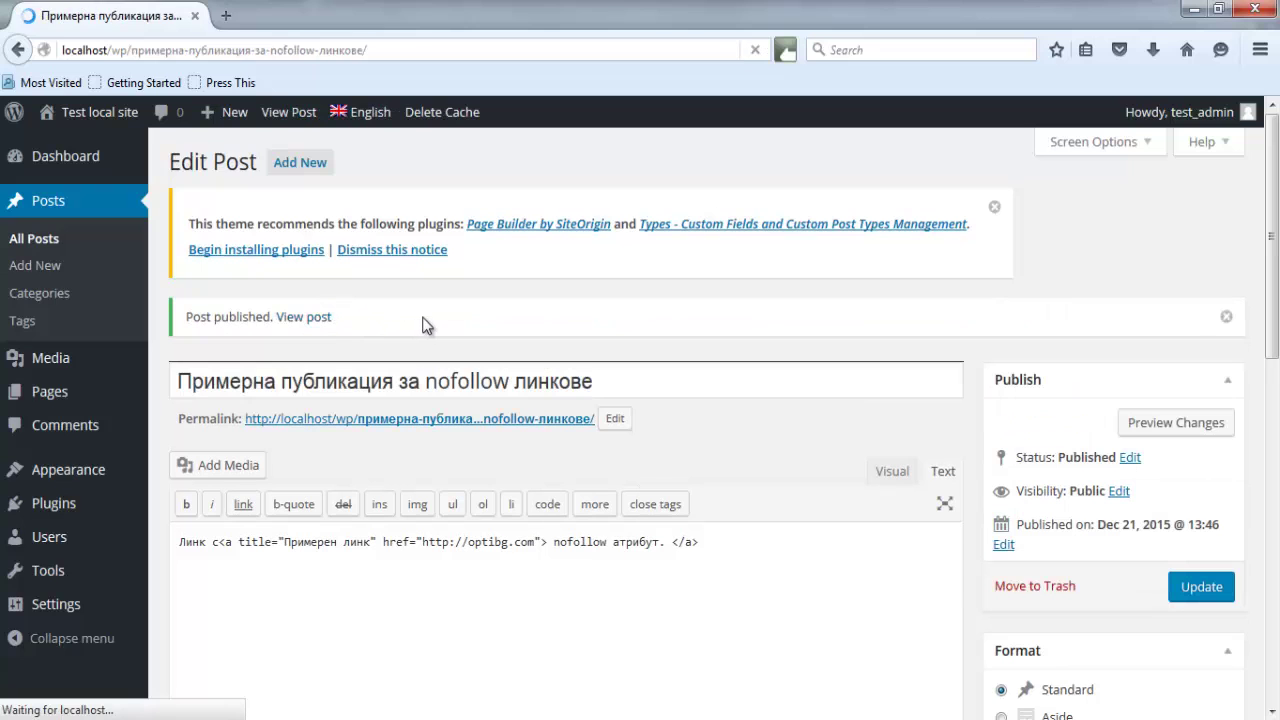
# - Test the "nofollow атрибут." link in the published post, and close the optibg.com page it opens
pyautogui.scroll(-2, 123, 486)
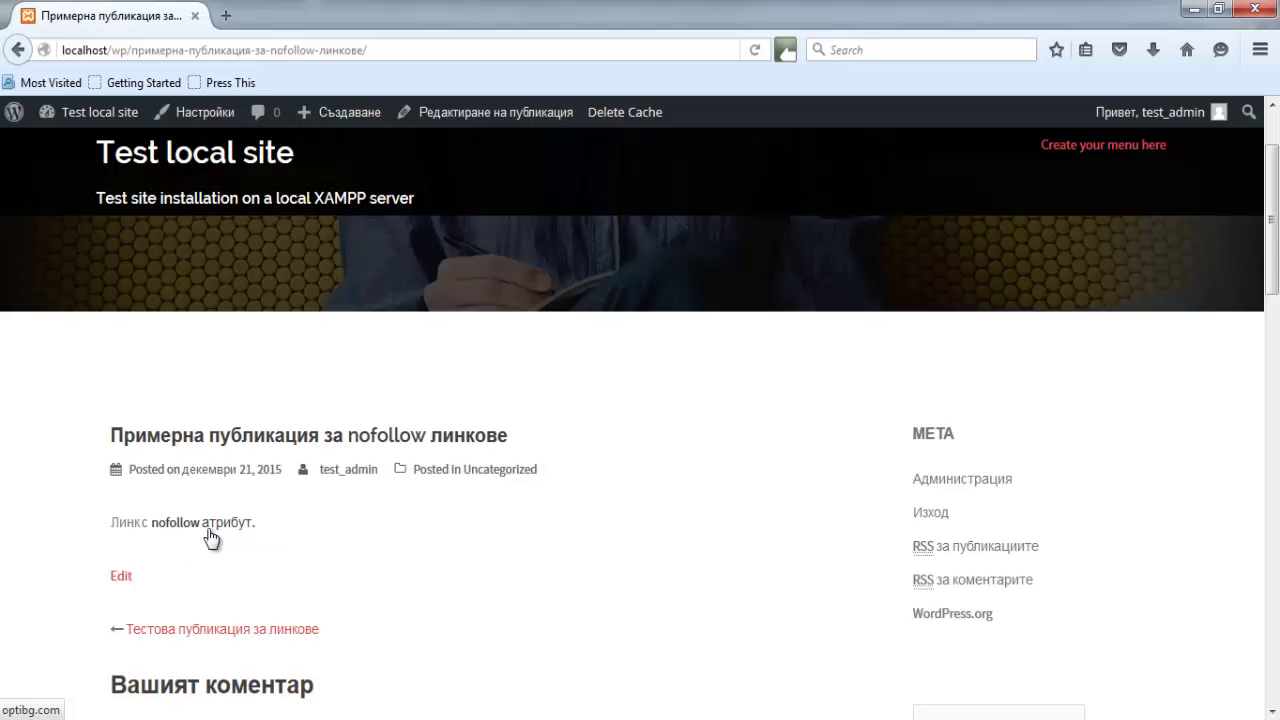
pyautogui.click(211, 538)
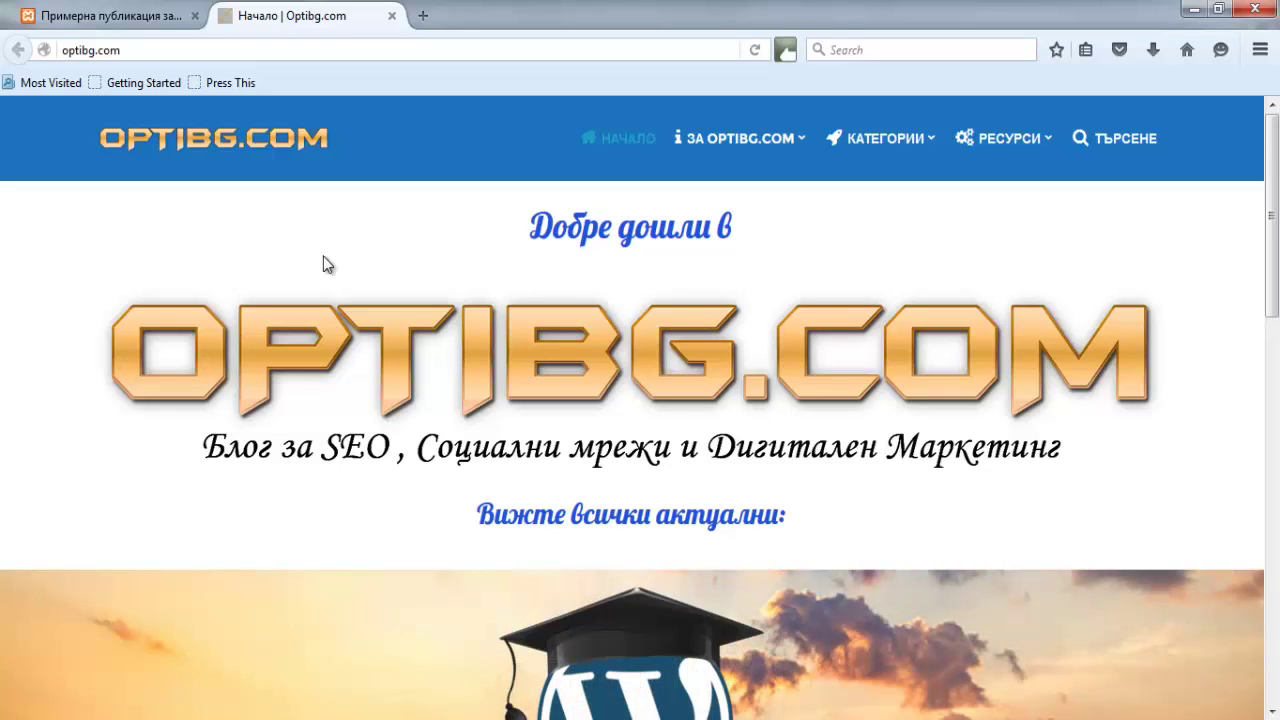
pyautogui.click(390, 16)
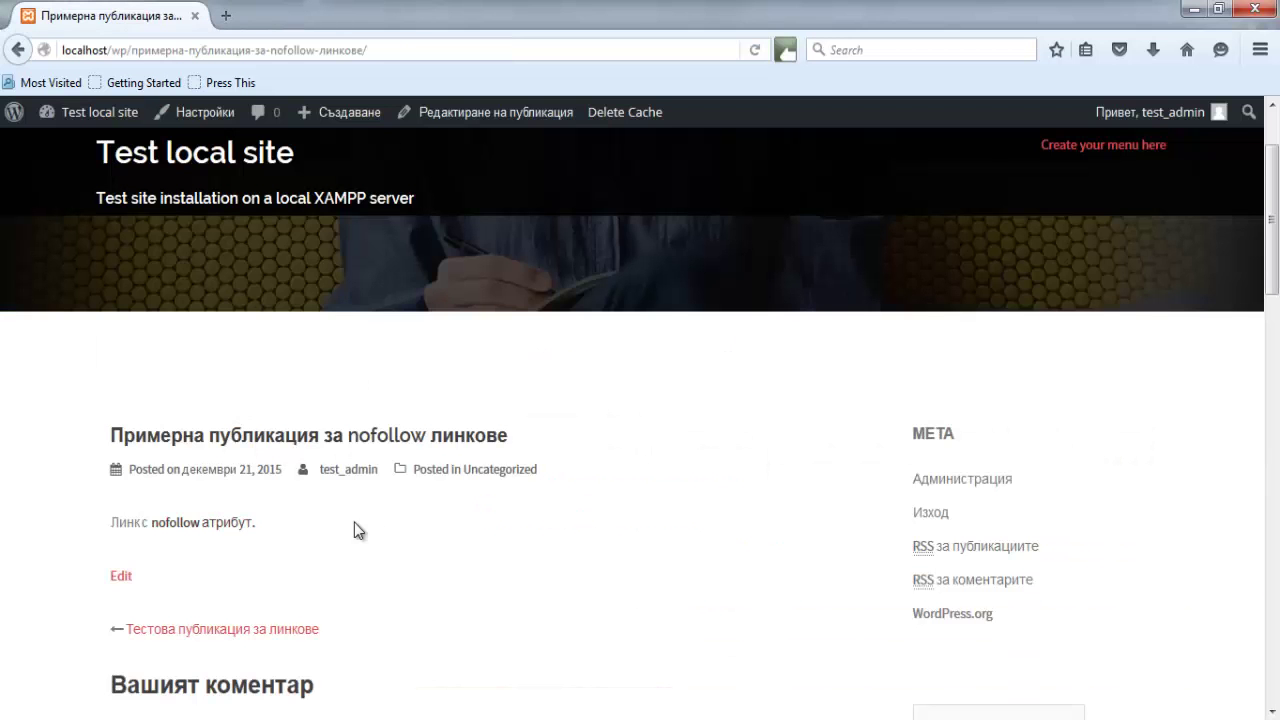
# - View the post's page source, find "optibg" in it, and highlight the link's target attribute to check the rel and target attributes
pyautogui.rightClick(312, 521)
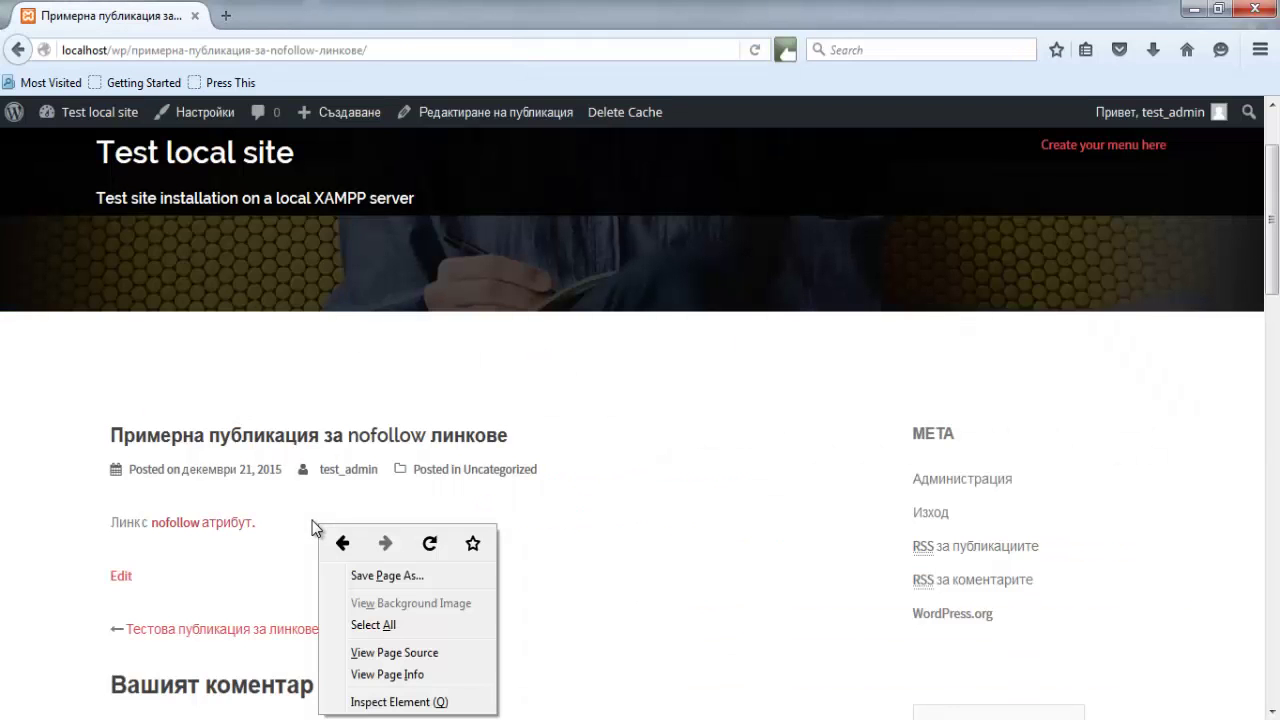
pyautogui.click(378, 651)
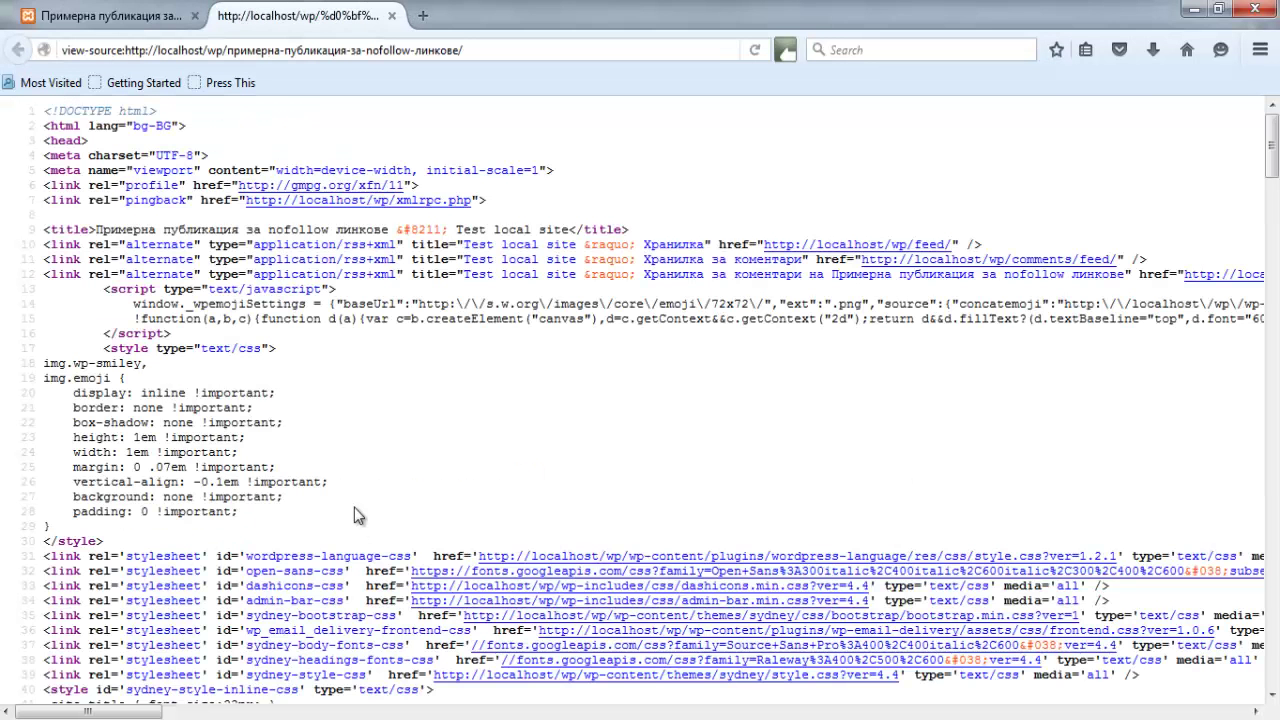
pyautogui.hotkey('ctrl', 'f')
pyautogui.write('optibg')
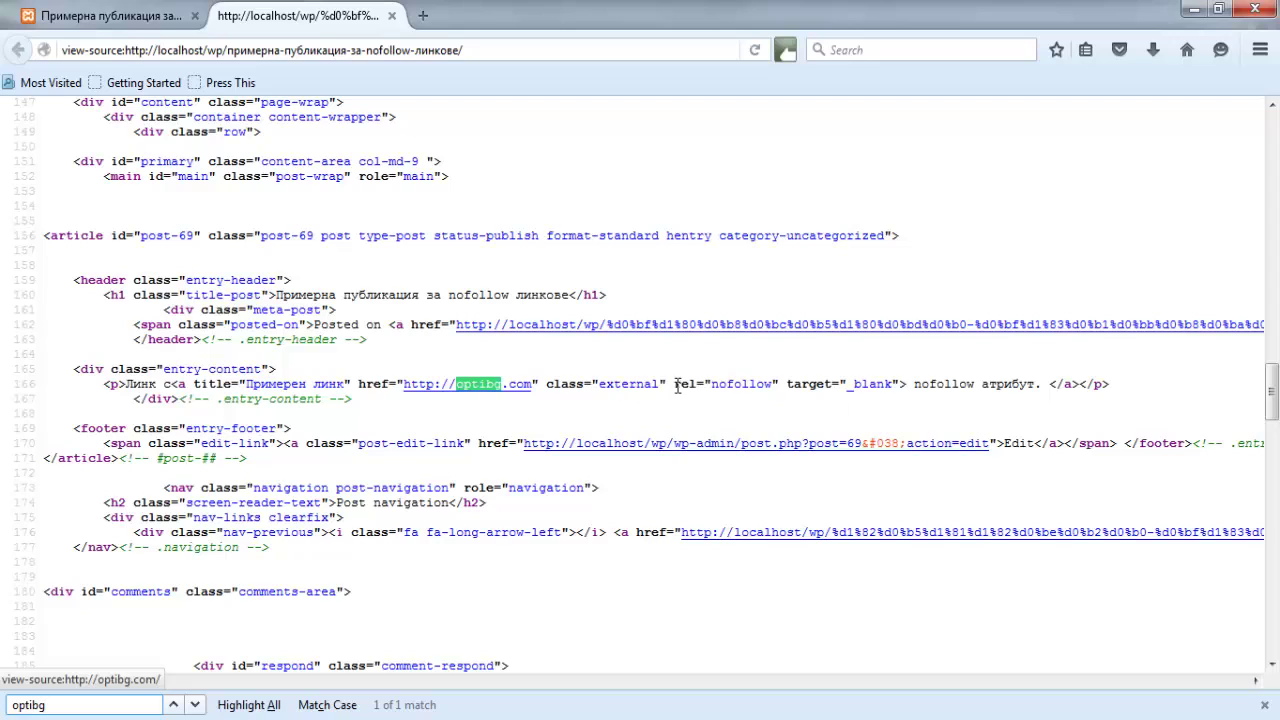
pyautogui.moveTo(674, 384); pyautogui.dragTo(892, 389)
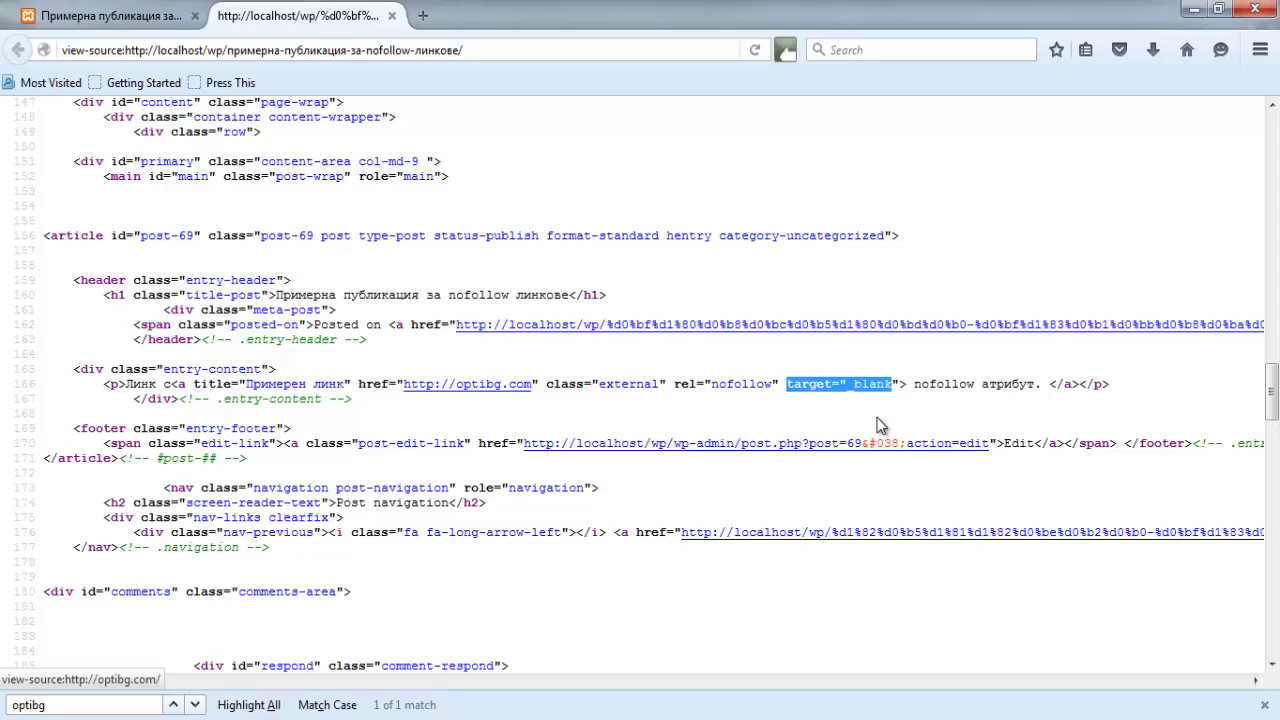